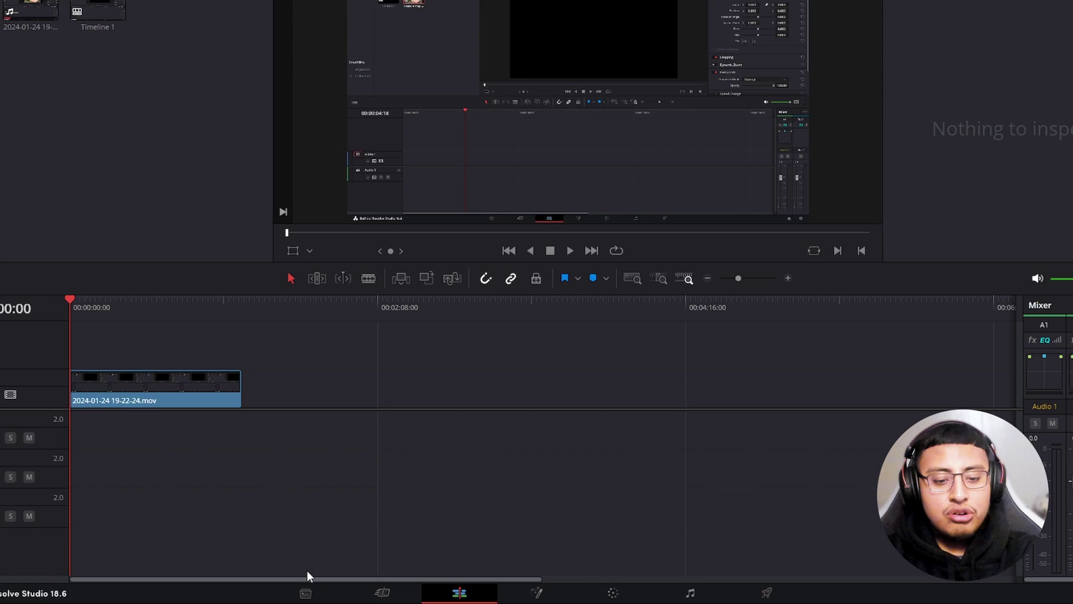
- On the Cut page, import the Sound FX folder from Toko Graphics' 03. Extra Materials into the media pool
{"action": "left_click", "coordinate": [353, 592]}
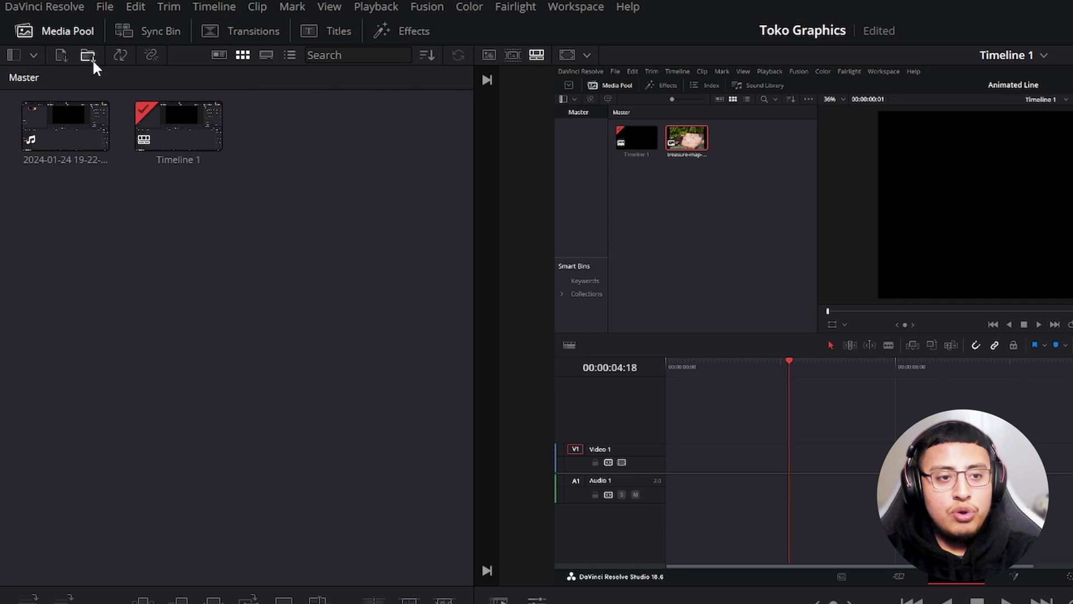
{"action": "left_click", "coordinate": [93, 60]}
{"action": "scroll", "coordinate": [87, 186], "scroll_direction": "up", "scroll_amount": 2}
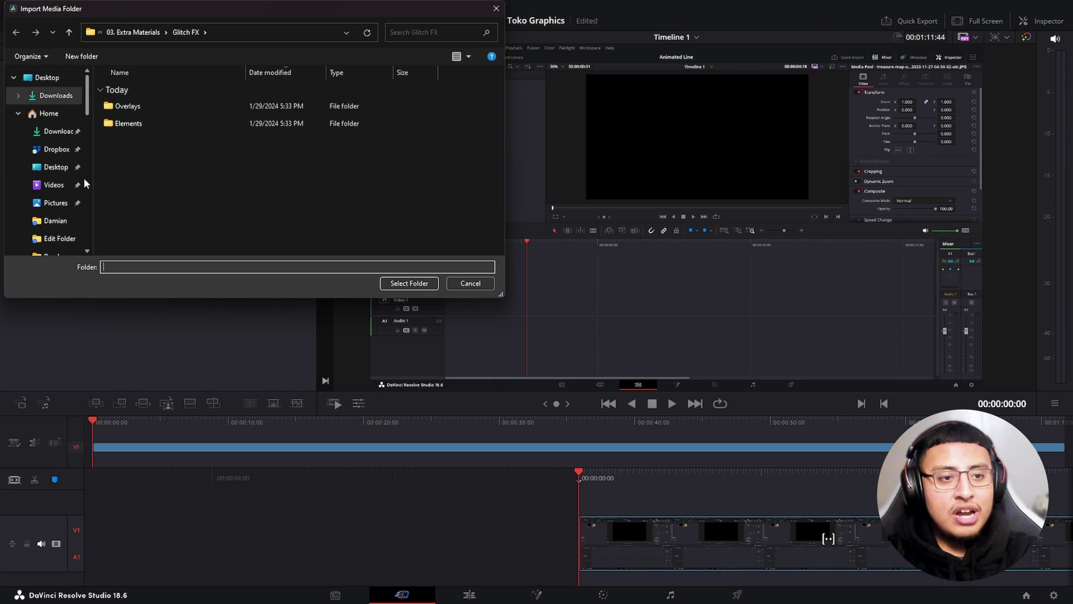
{"action": "left_click", "coordinate": [56, 95]}
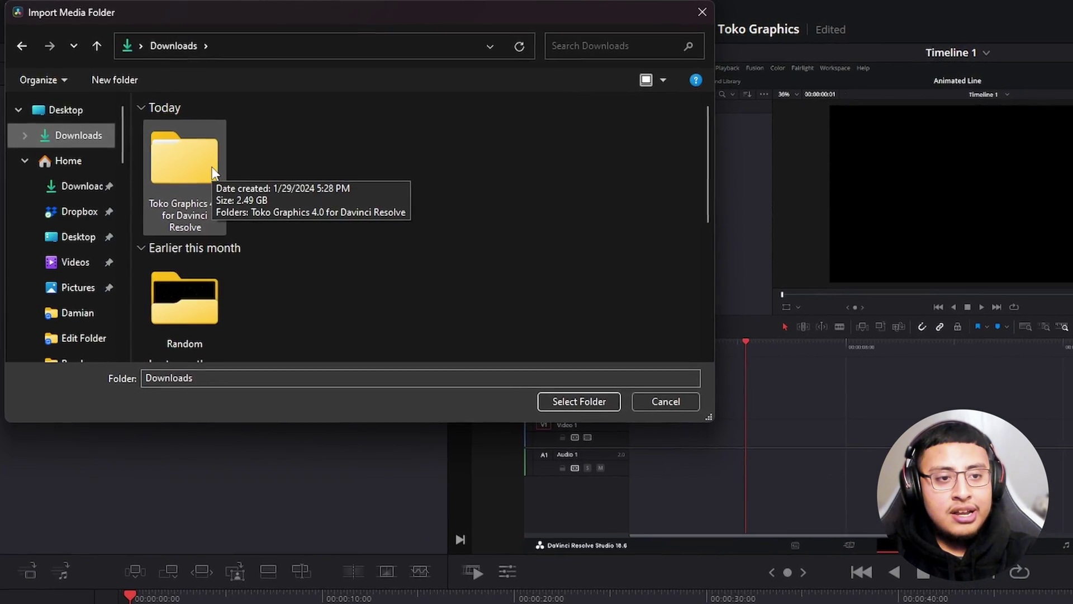
{"action": "double_click", "coordinate": [213, 168]}
{"action": "double_click", "coordinate": [216, 154]}
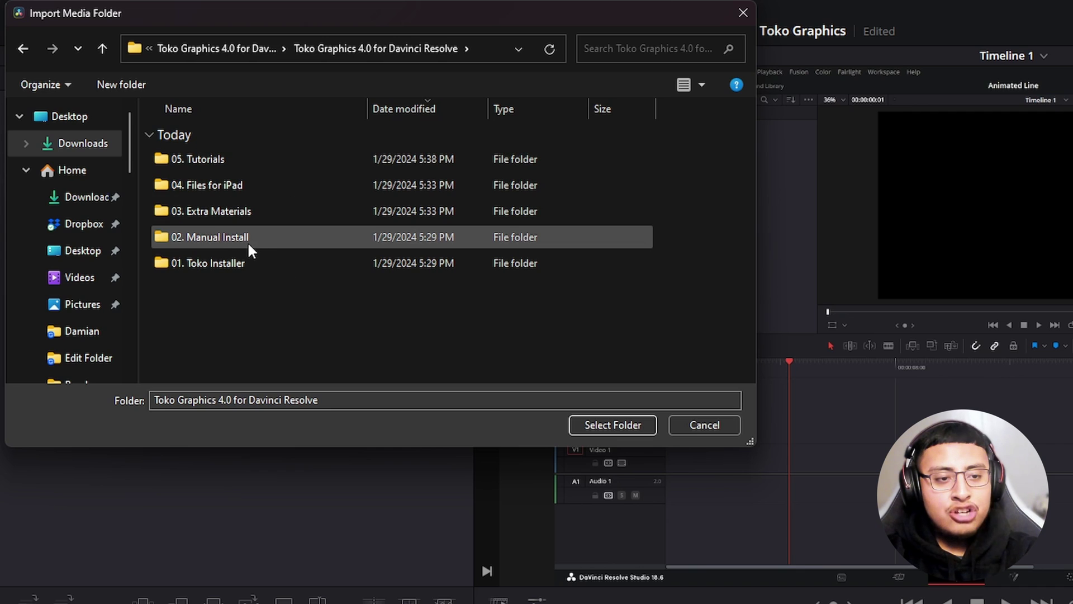
{"action": "double_click", "coordinate": [193, 211]}
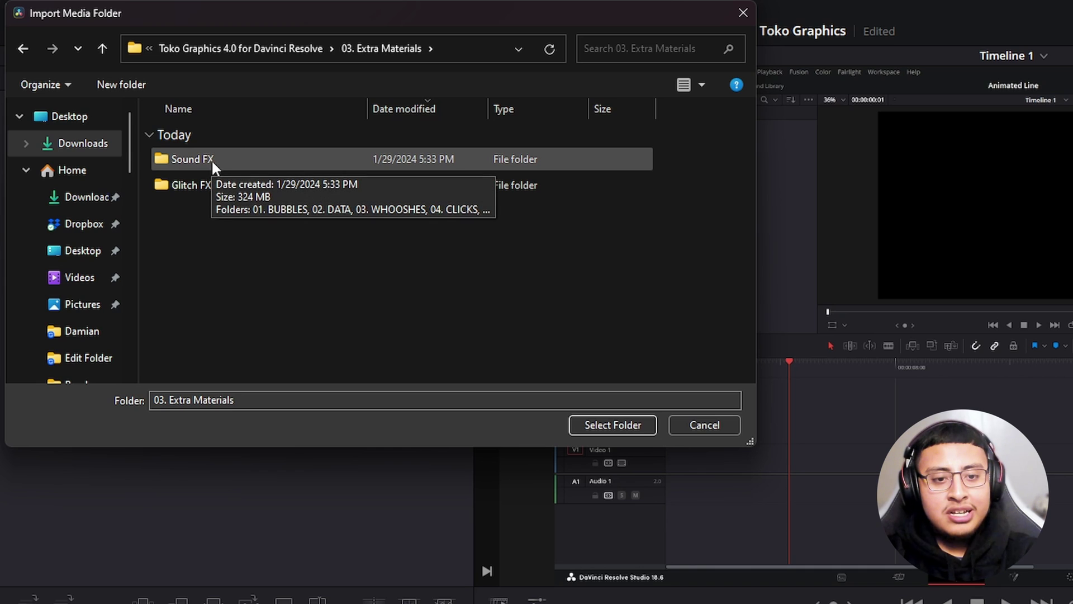
{"action": "left_click", "coordinate": [212, 159]}
{"action": "left_click", "coordinate": [598, 418]}
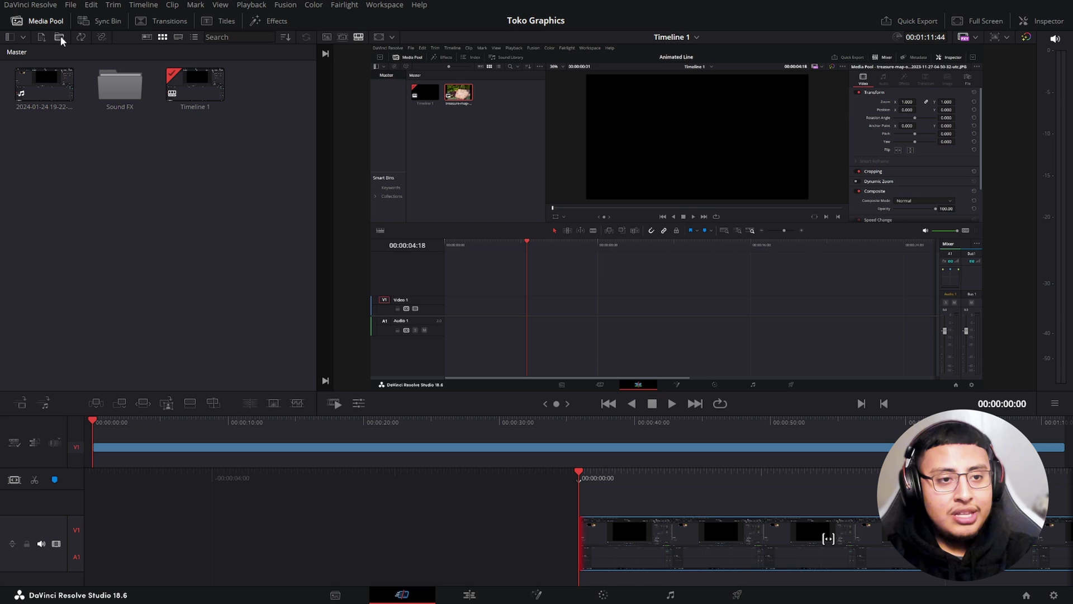
- Import the Glitch FX folder from 03. Extra Materials as a media folder too
{"action": "left_click", "coordinate": [60, 36]}
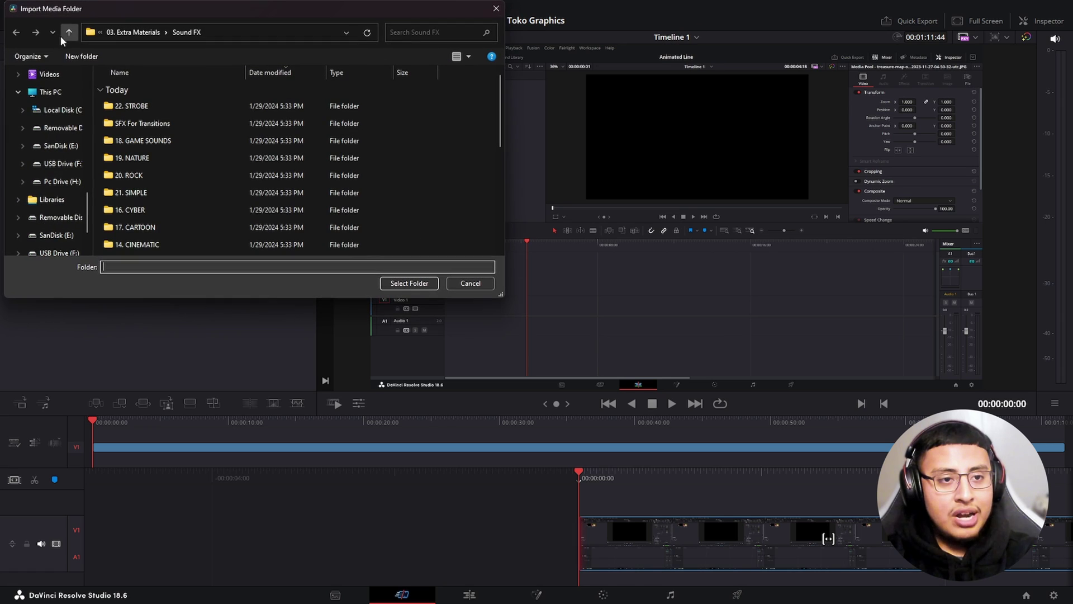
{"action": "left_click", "coordinate": [132, 32]}
{"action": "left_click", "coordinate": [159, 122]}
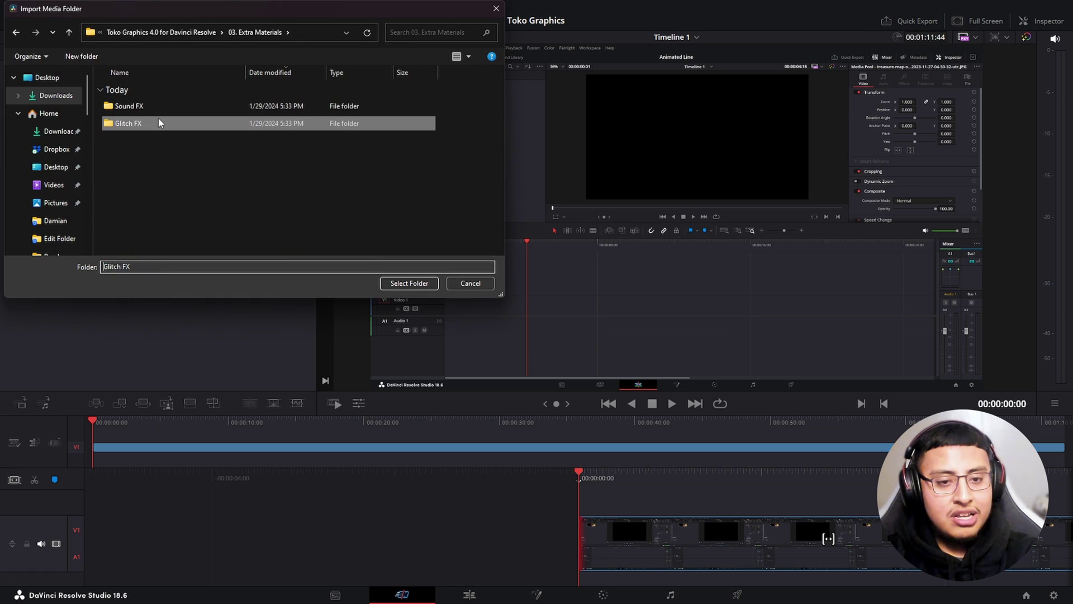
{"action": "left_click", "coordinate": [401, 283]}
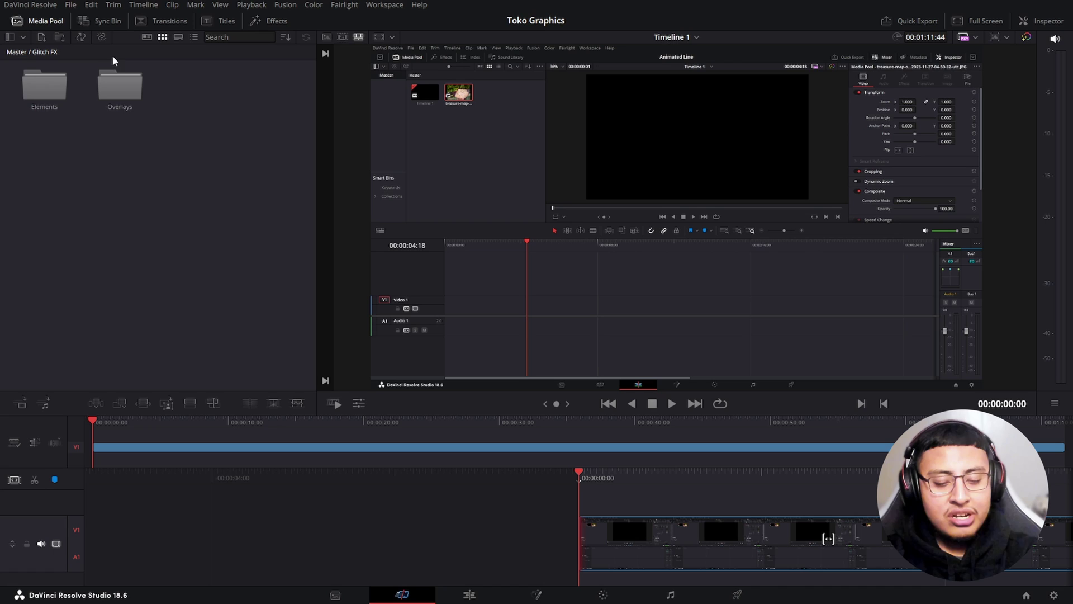
- On the Edit page, open the Sound FX bin and widen the bin list to read folder names
{"action": "left_click", "coordinate": [466, 595]}
{"action": "scroll", "coordinate": [30, 105], "scroll_direction": "up", "scroll_amount": 6}
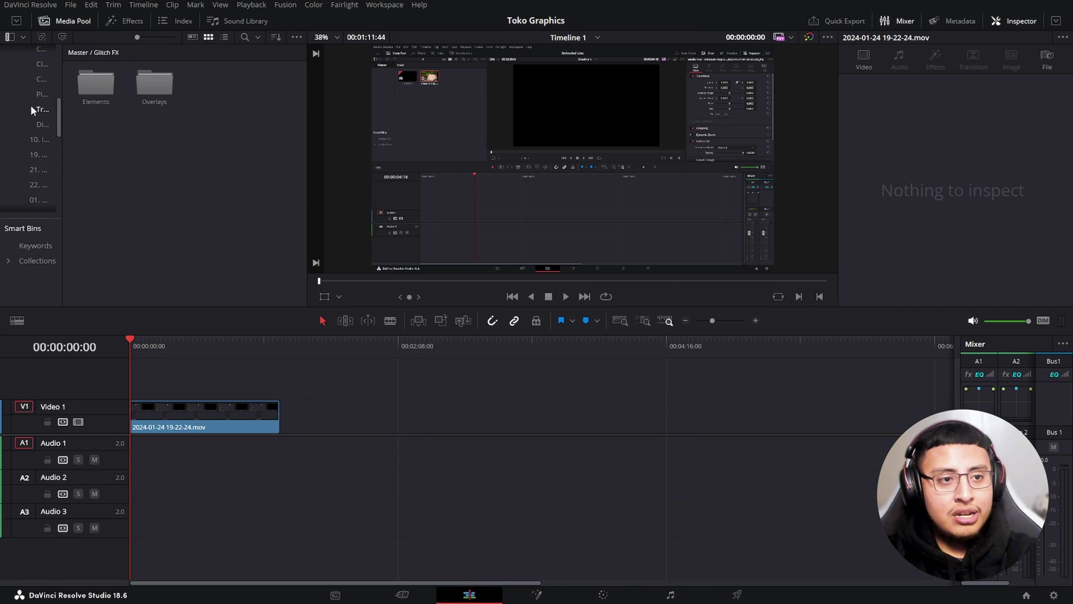
{"action": "left_click", "coordinate": [37, 53]}
{"action": "left_click", "coordinate": [15, 67]}
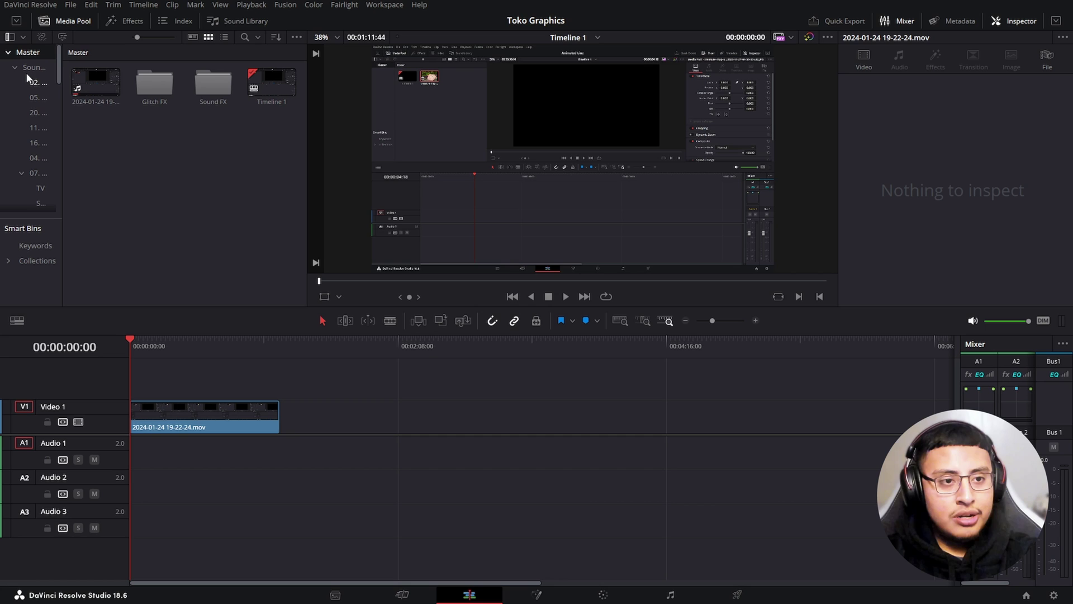
{"action": "left_click_drag", "start_coordinate": [60, 168], "coordinate": [111, 167]}
{"action": "left_click", "coordinate": [62, 66]}
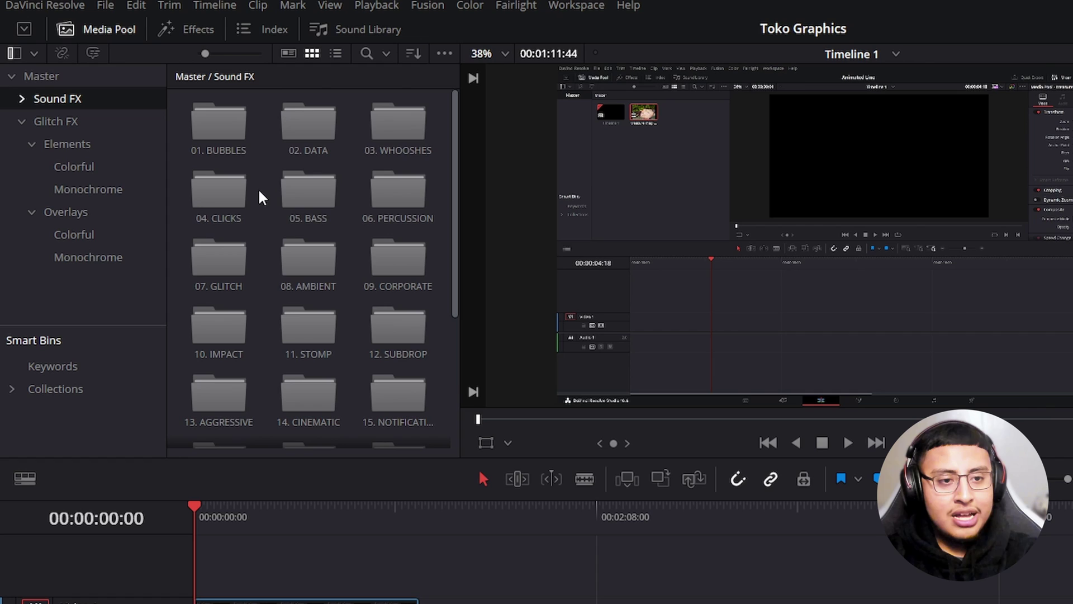
- Preview the Cinematic_Monitor_Max clip in 07. GLITCH > Cinematic, then return to the Sound FX bin
{"action": "left_click", "coordinate": [235, 255]}
{"action": "double_click", "coordinate": [232, 252]}
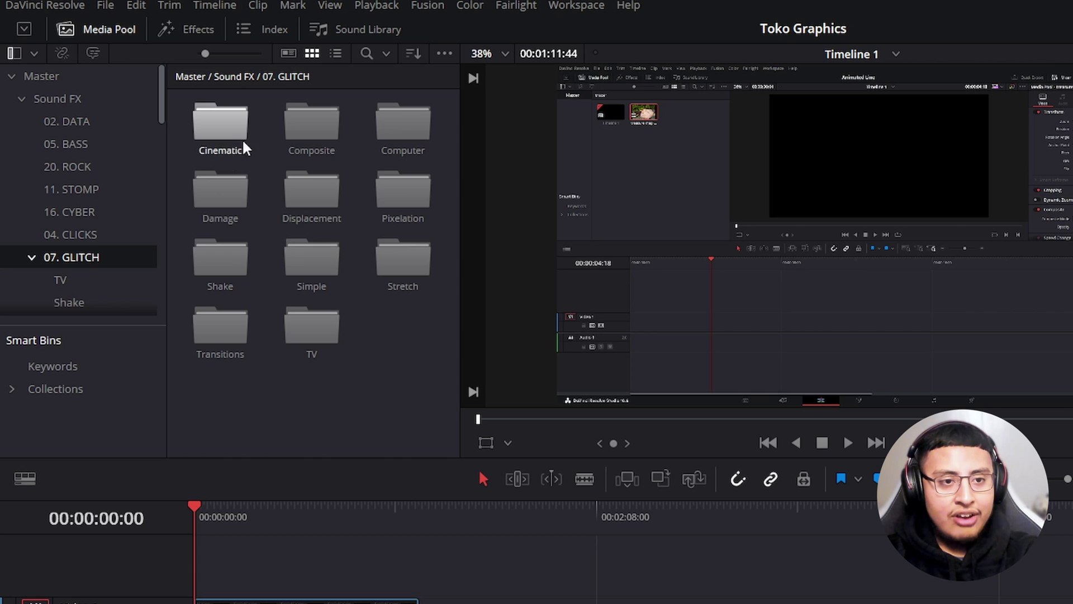
{"action": "double_click", "coordinate": [221, 124]}
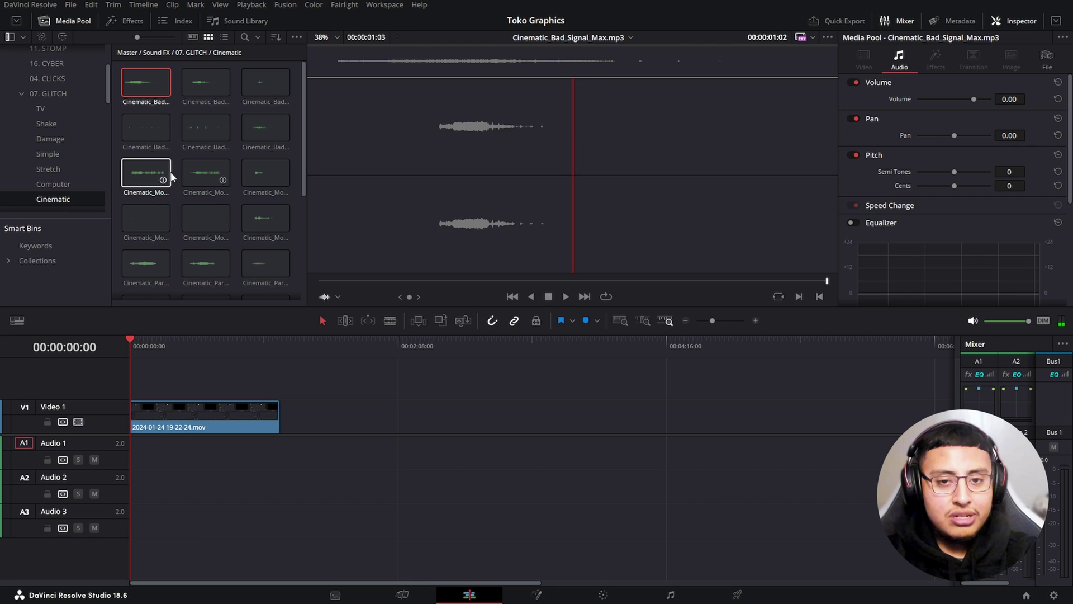
{"action": "left_click", "coordinate": [203, 258]}
{"action": "scroll", "coordinate": [76, 156], "scroll_direction": "up", "scroll_amount": 3}
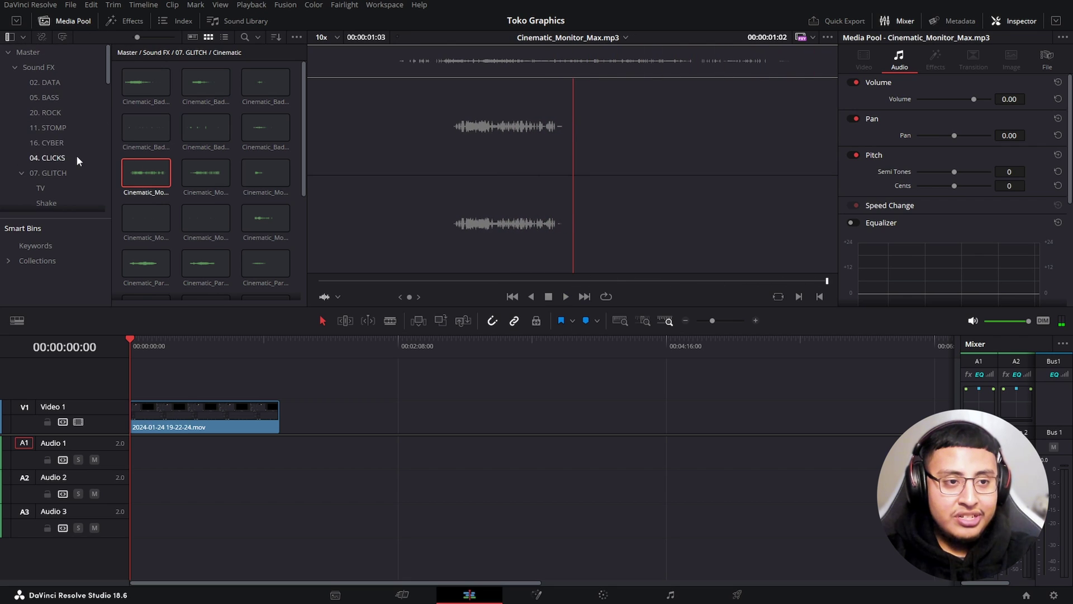
{"action": "left_click", "coordinate": [16, 67]}
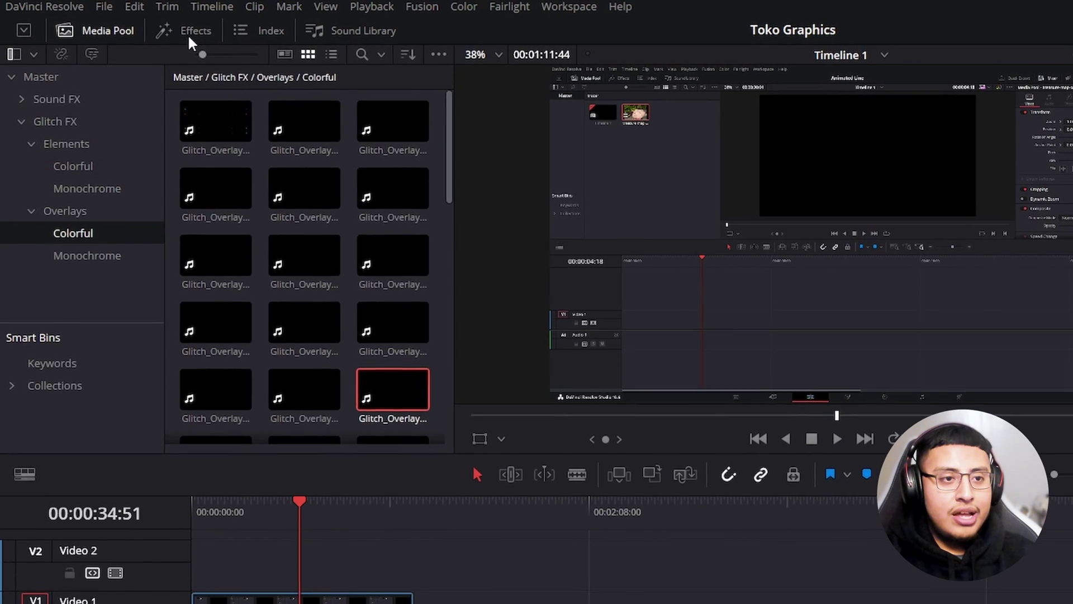
- Show the Toko Transitions under Toolbox > Video Transitions in the effects library
{"action": "left_click", "coordinate": [188, 36]}
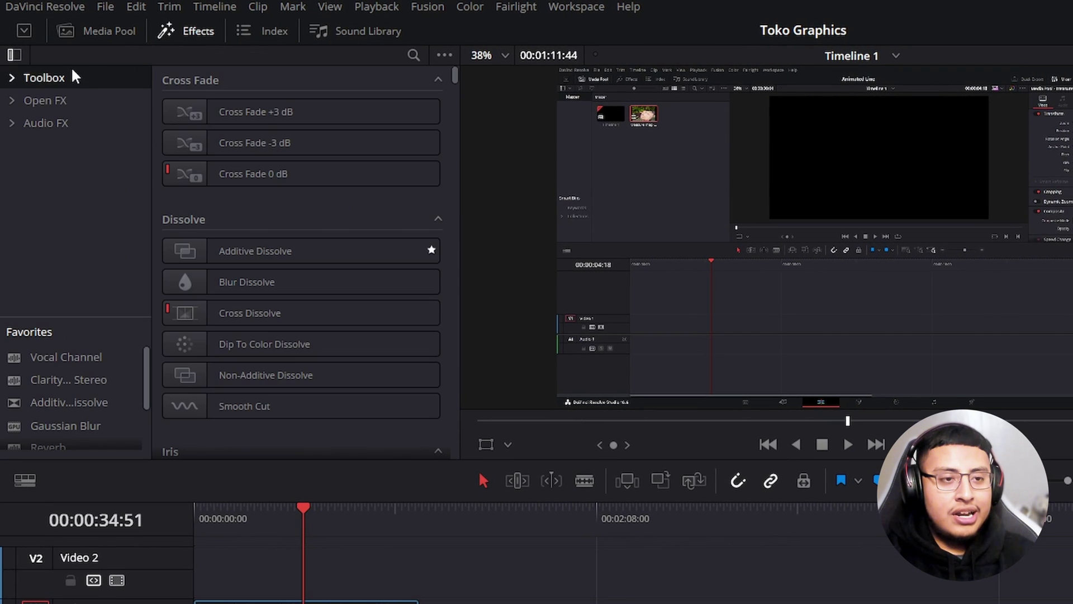
{"action": "left_click", "coordinate": [11, 78]}
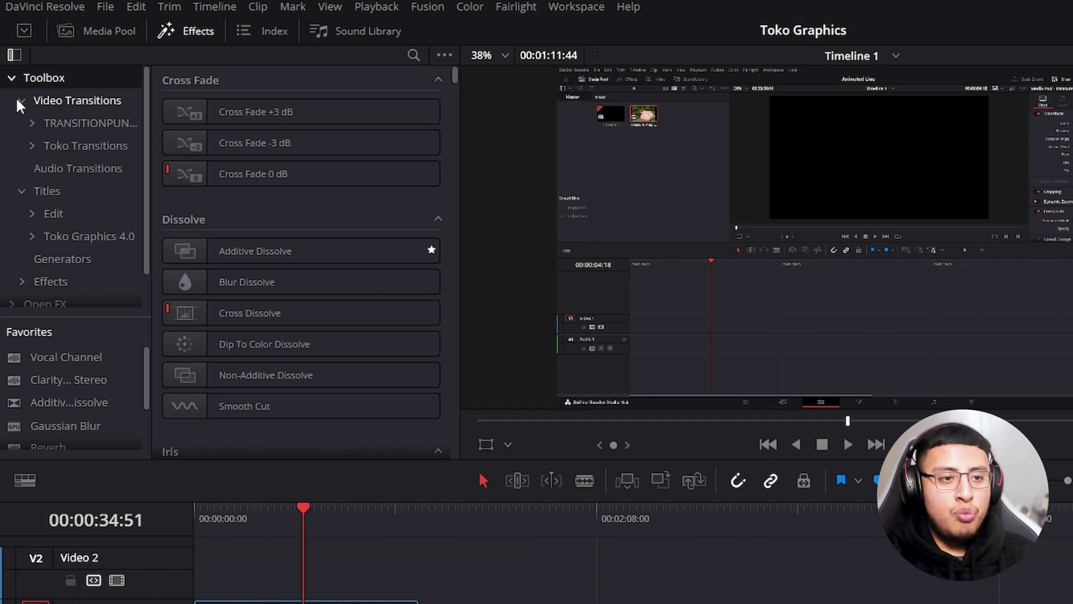
{"action": "left_click", "coordinate": [24, 100]}
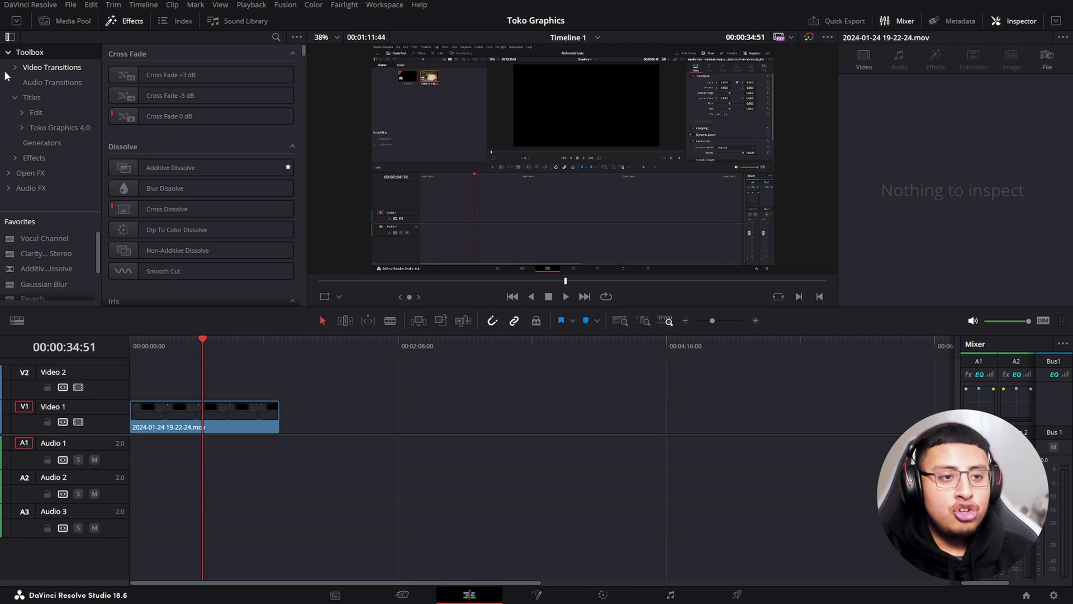
{"action": "left_click", "coordinate": [23, 99]}
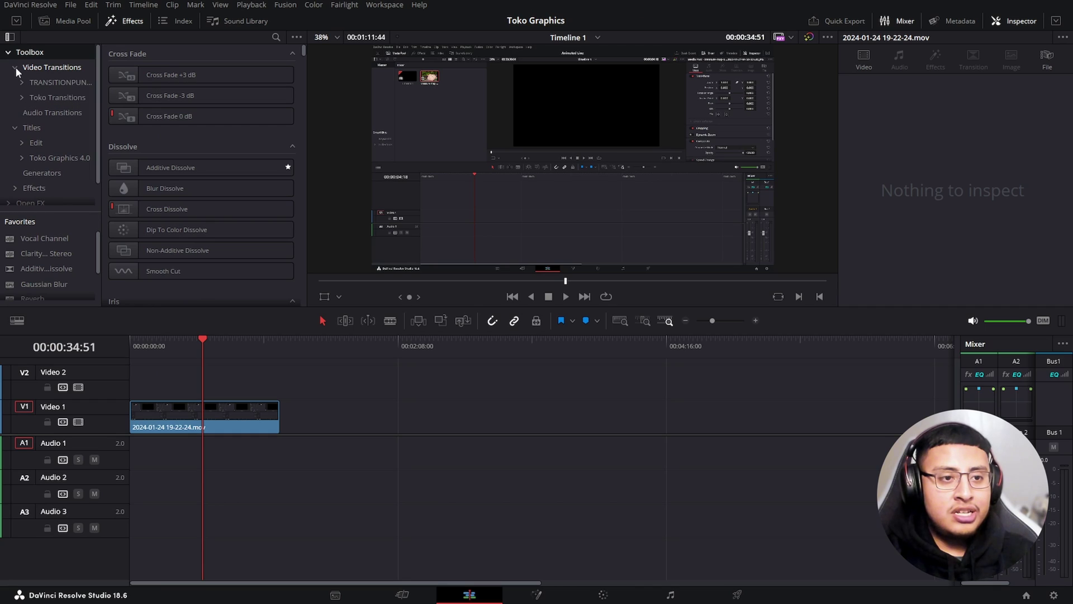
{"action": "left_click", "coordinate": [21, 96]}
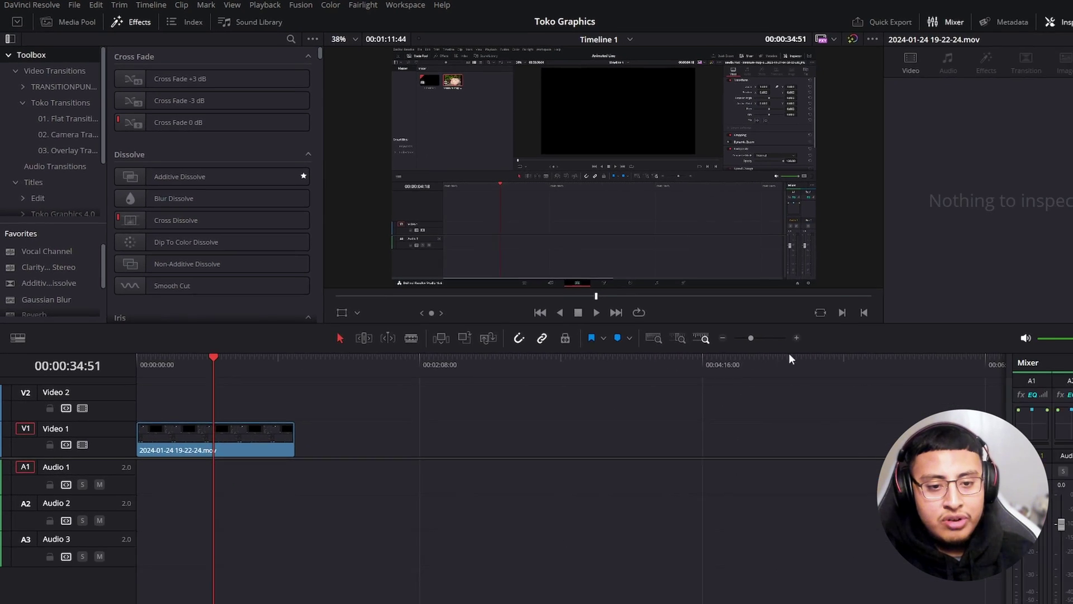
- Zoom the timeline out and blade the recorded clip at 00:00:34:51 with Ctrl+B
{"action": "scroll", "coordinate": [590, 387], "scroll_direction": "up", "scroll_amount": 5}
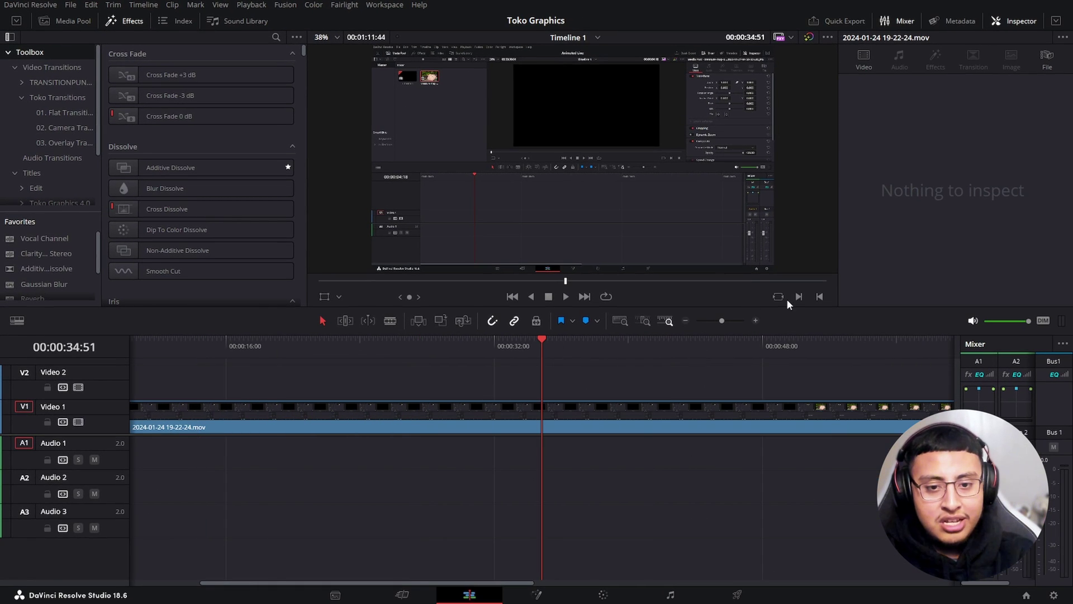
{"action": "left_click", "coordinate": [685, 320]}
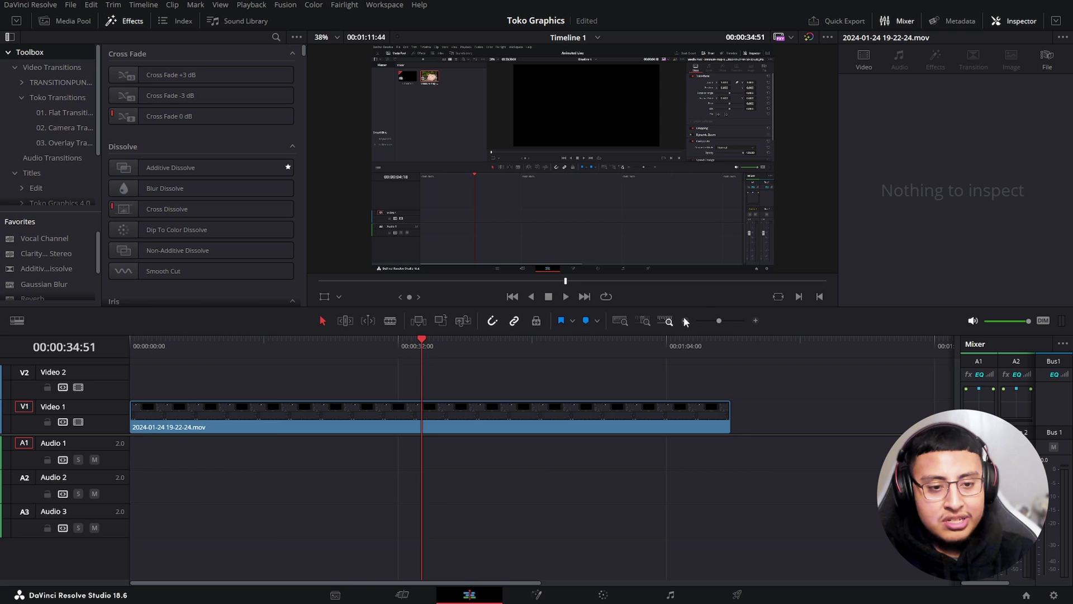
{"action": "left_click", "coordinate": [686, 321]}
{"action": "key", "text": "ctrl+b"}
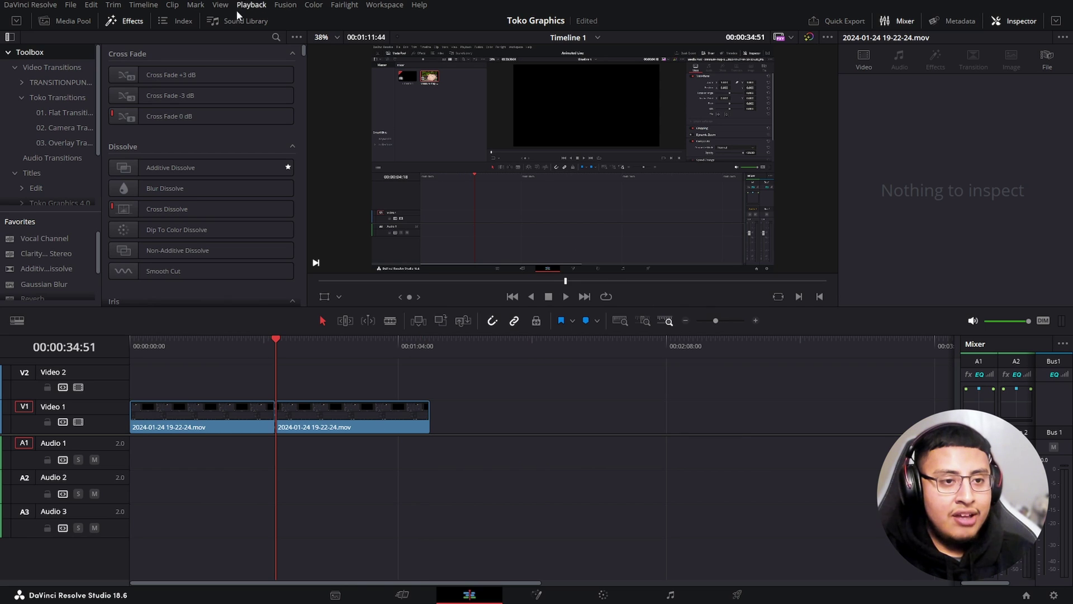
- Add Flat_Transition_08 at the cut, lengthen it evenly around the cut, and play it
{"action": "left_click", "coordinate": [64, 114]}
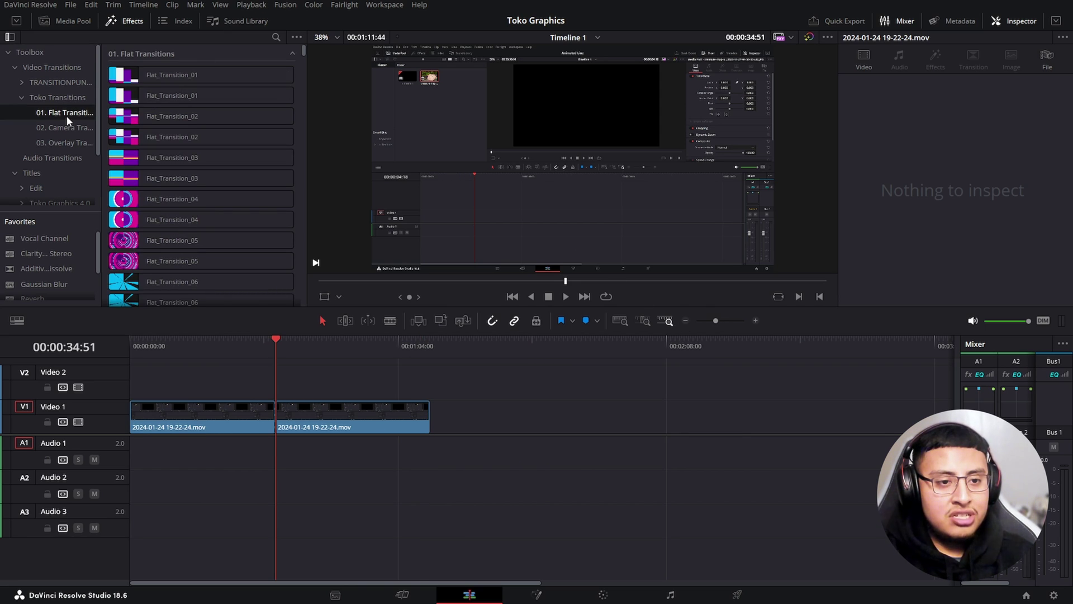
{"action": "scroll", "coordinate": [155, 187], "scroll_direction": "down", "scroll_amount": 5}
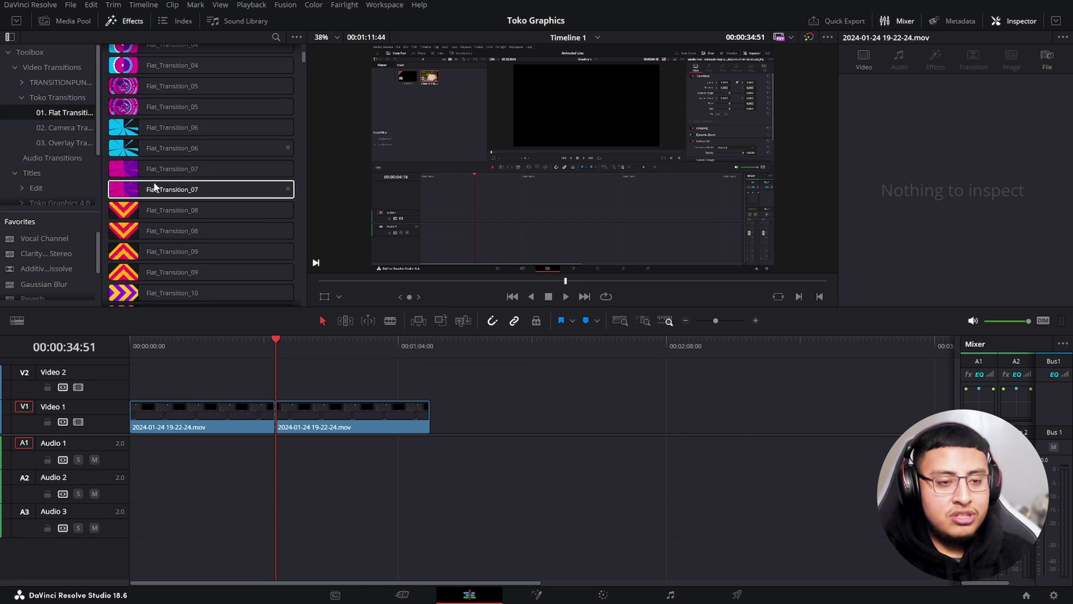
{"action": "double_click", "coordinate": [118, 210]}
{"action": "left_click_drag", "start_coordinate": [715, 321], "coordinate": [725, 321]}
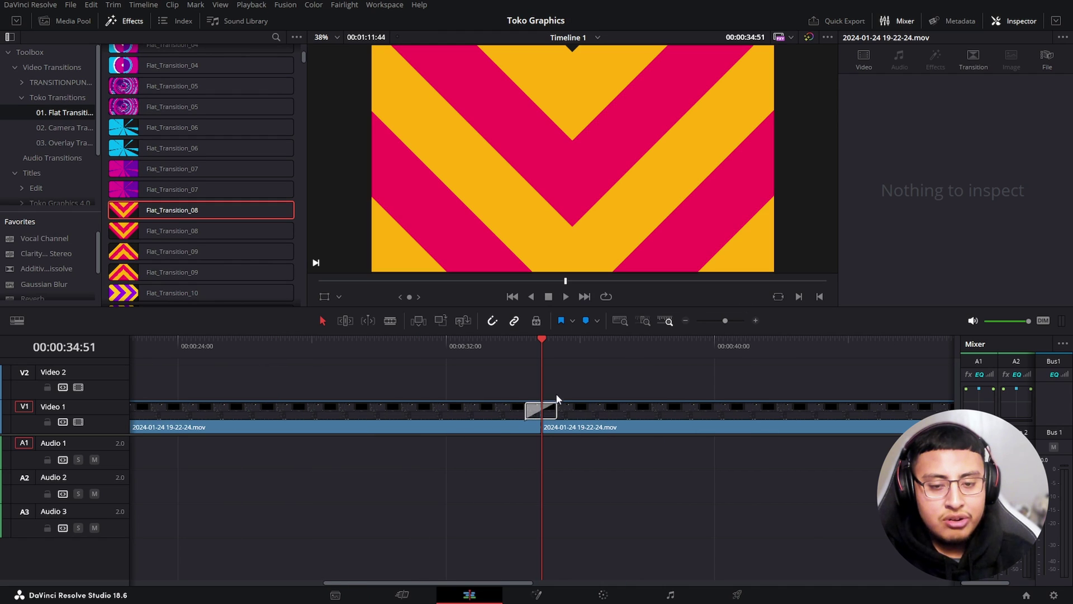
{"action": "left_click_drag", "start_coordinate": [556, 408], "coordinate": [591, 410]}
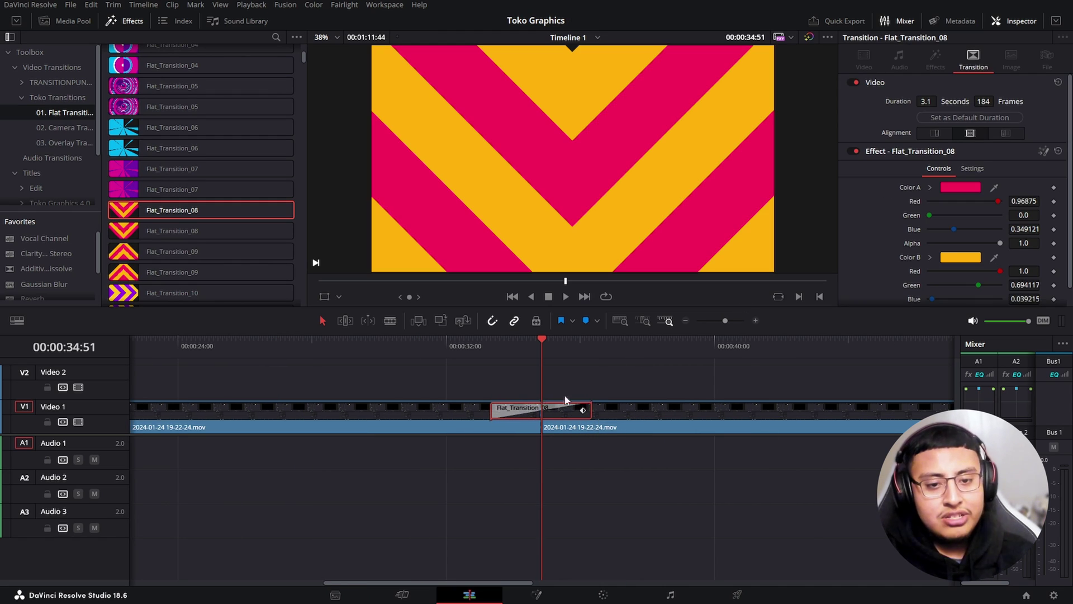
{"action": "left_click_drag", "start_coordinate": [455, 344], "coordinate": [491, 339]}
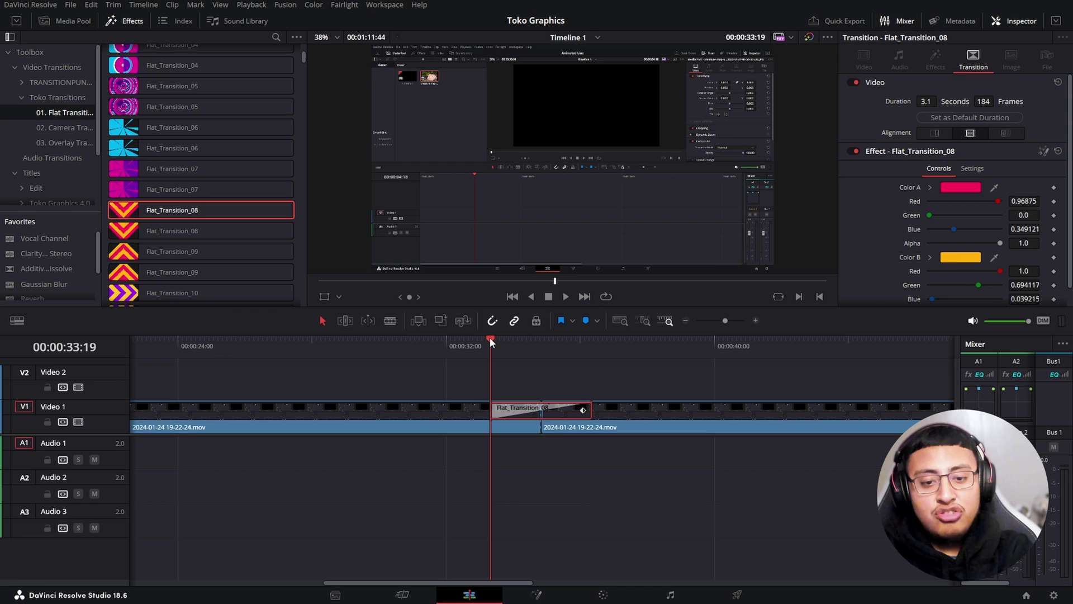
{"action": "left_click", "coordinate": [581, 369]}
{"action": "key", "text": "space"}
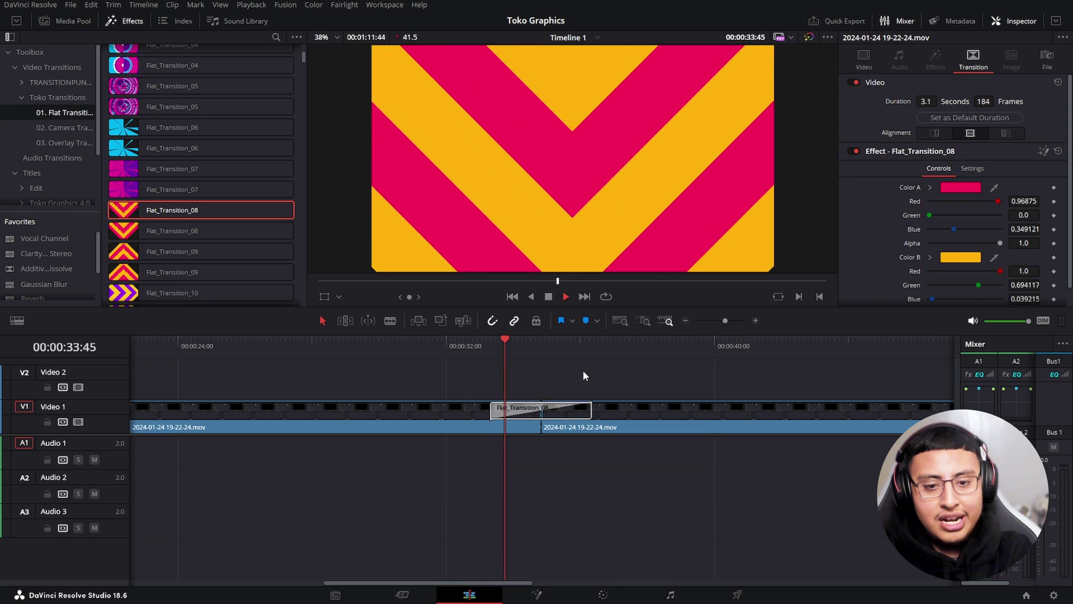
{"action": "key", "text": "space"}
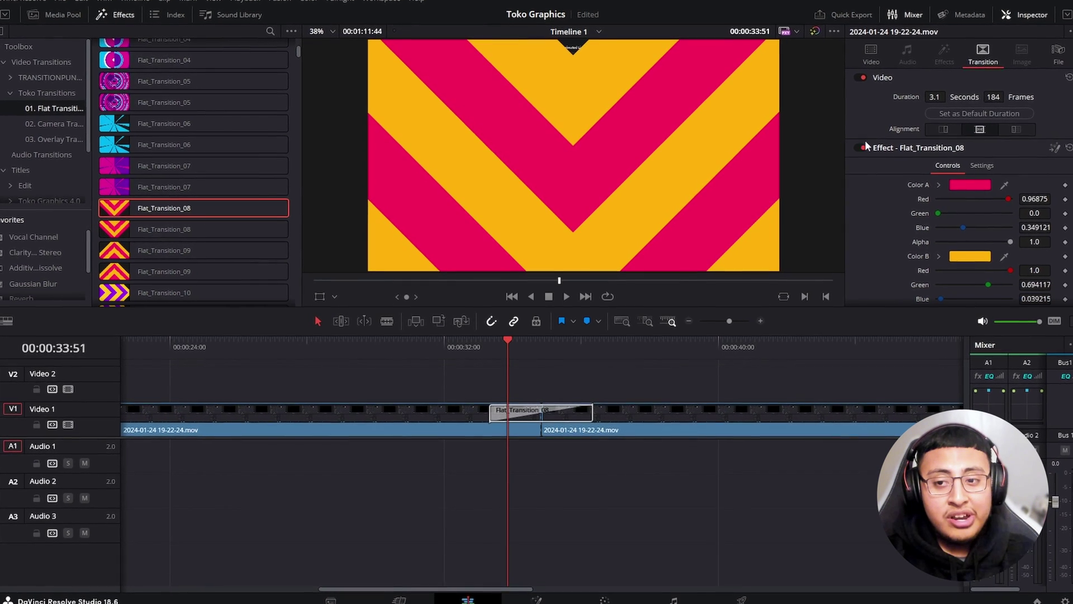
- Set the transition's Color A to red and Color B to white, then play it back
{"action": "left_click", "coordinate": [960, 188]}
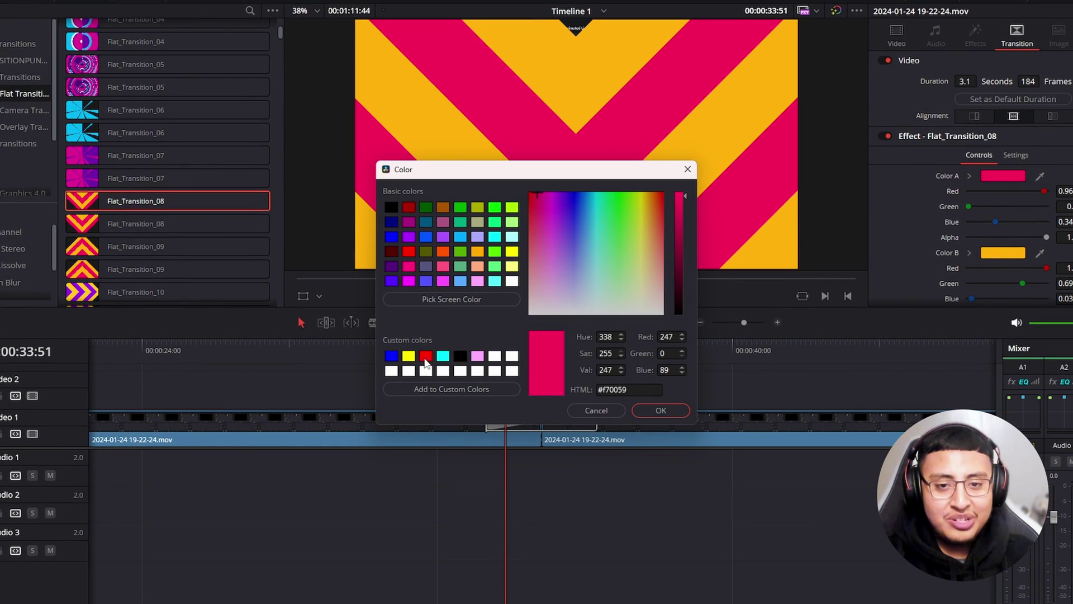
{"action": "left_click_drag", "start_coordinate": [501, 174], "coordinate": [155, 88]}
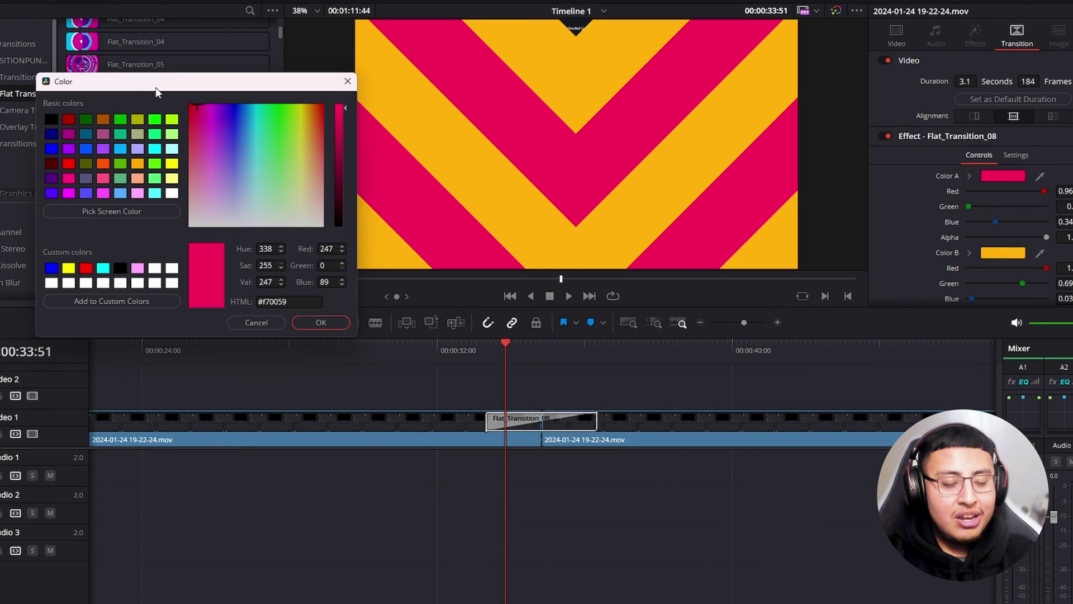
{"action": "left_click", "coordinate": [88, 269]}
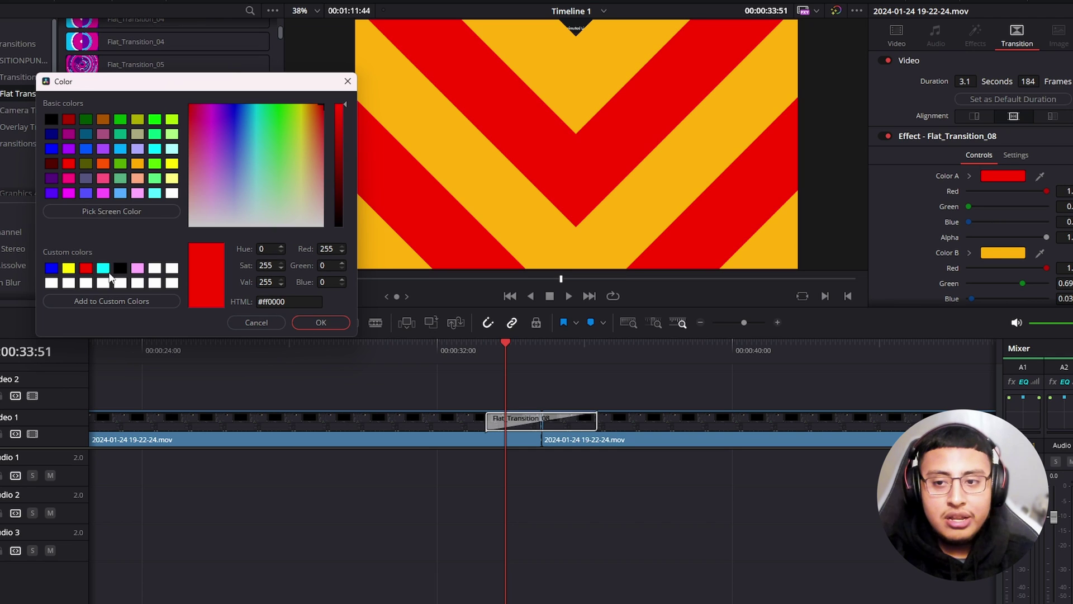
{"action": "left_click", "coordinate": [318, 323]}
{"action": "left_click", "coordinate": [1003, 258]}
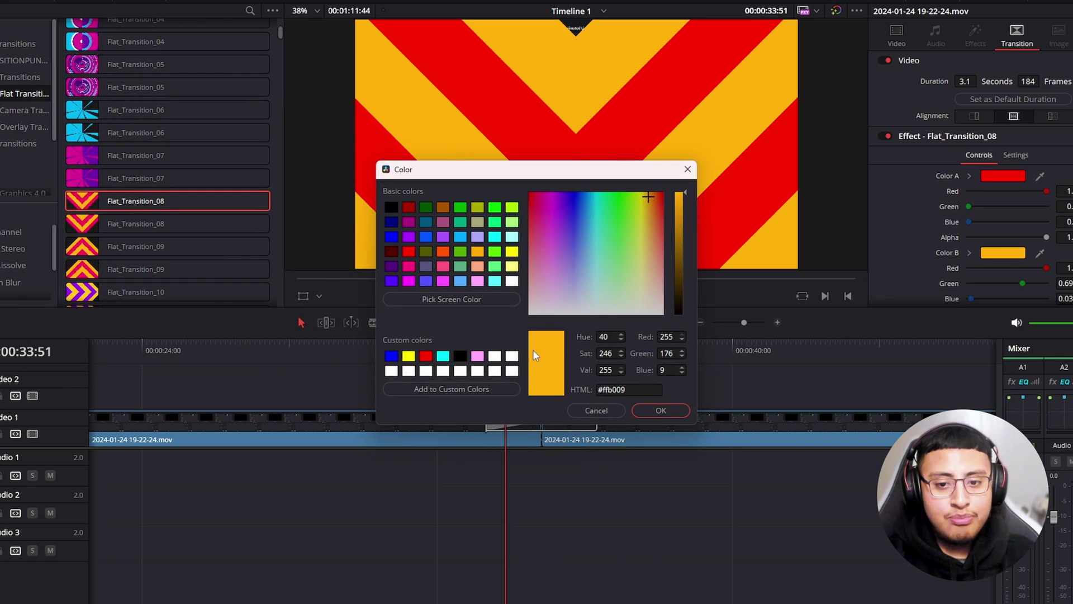
{"action": "left_click", "coordinate": [511, 356]}
{"action": "left_click", "coordinate": [655, 409]}
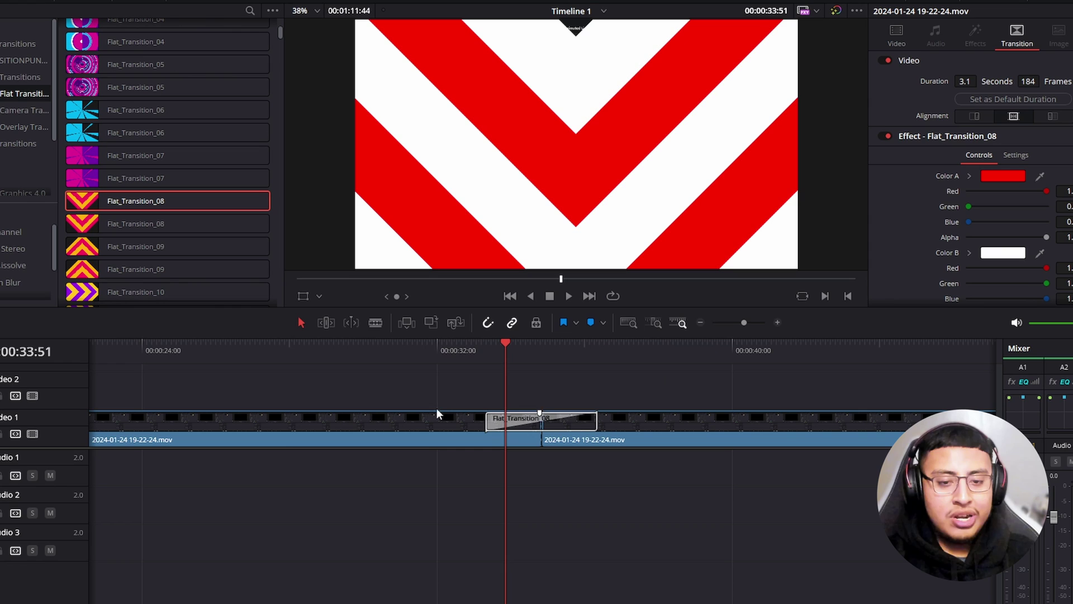
{"action": "left_click", "coordinate": [462, 349]}
{"action": "key", "text": "space"}
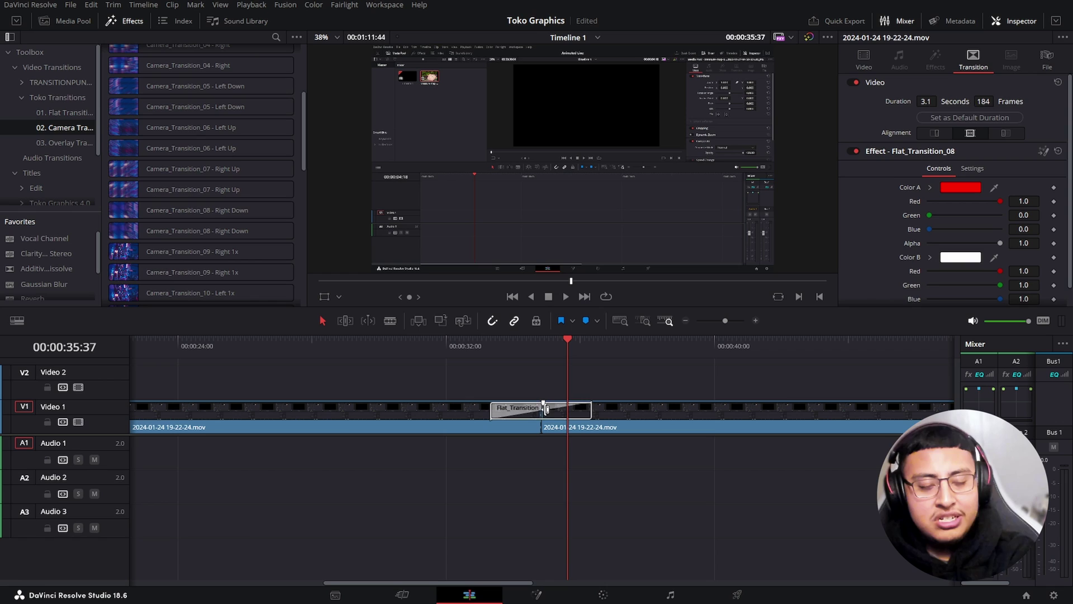
- Replace the flat transition with Camera_Transition_20 - Zoom Out 2x on the cut and play it
{"action": "key", "text": "Delete"}
{"action": "left_click", "coordinate": [66, 128]}
{"action": "scroll", "coordinate": [207, 240], "scroll_direction": "down", "scroll_amount": 10}
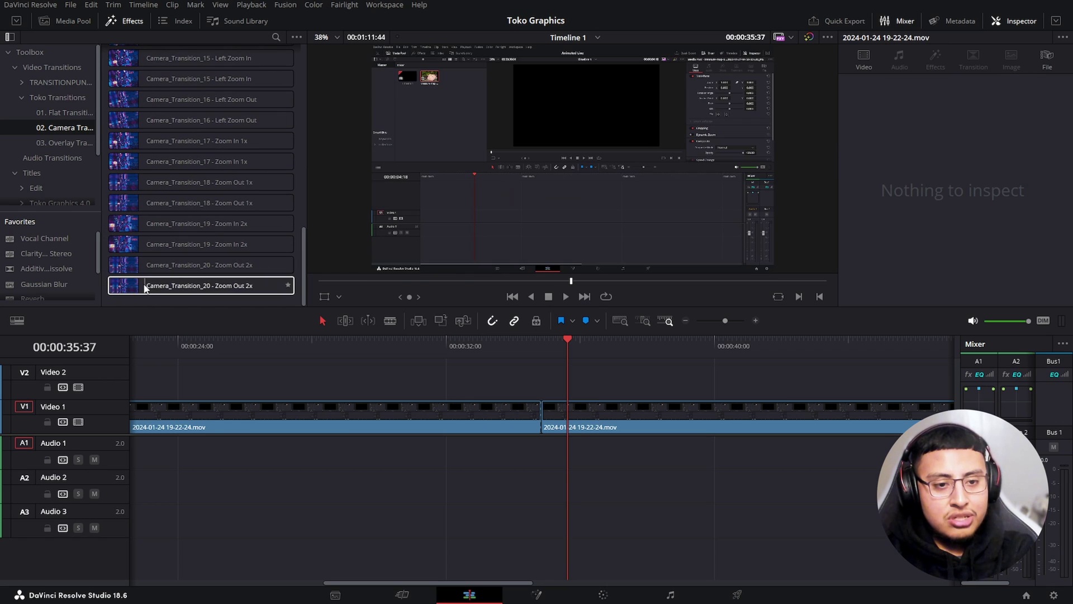
{"action": "left_click_drag", "start_coordinate": [149, 285], "coordinate": [540, 414]}
{"action": "left_click", "coordinate": [501, 342]}
{"action": "key", "text": "space"}
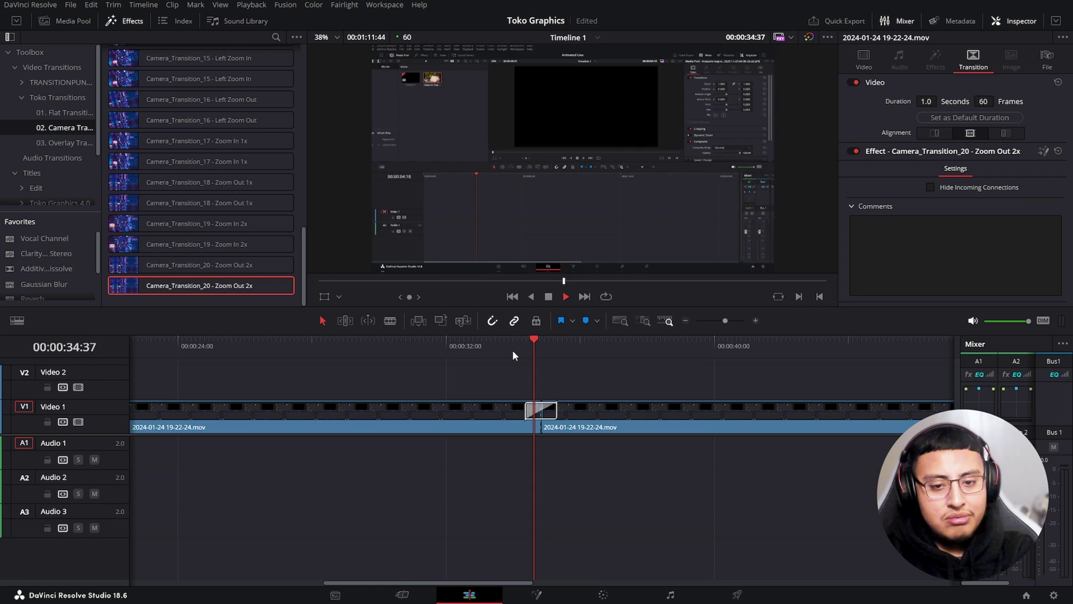
- Remove the camera transition, copy the second clip onto Video 2 with Overlay_Transition_02, and play it
{"action": "key", "text": "space"}
{"action": "key", "text": "Delete"}
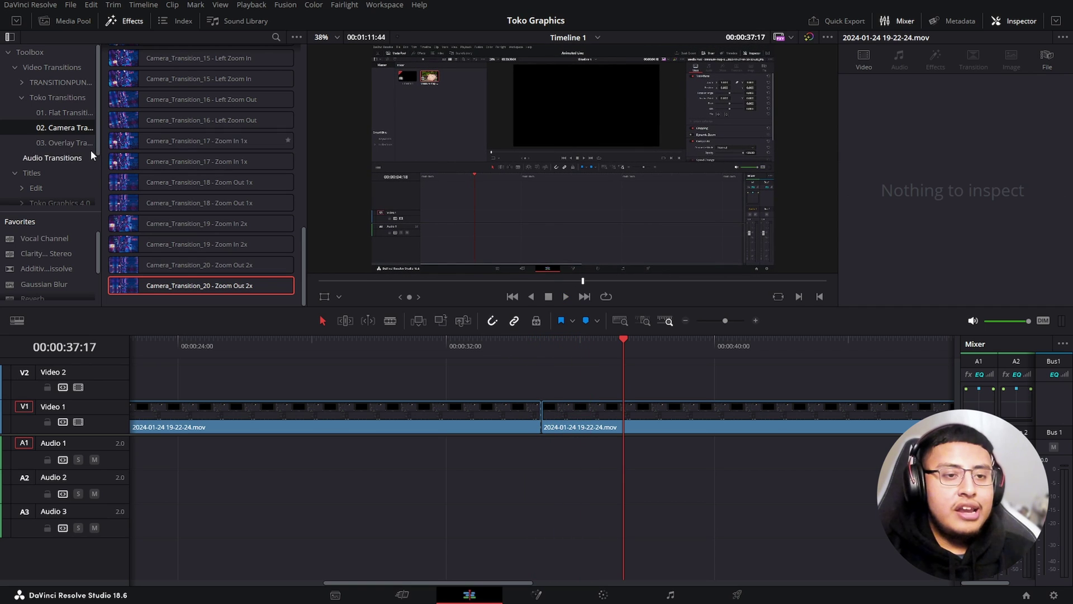
{"action": "left_click", "coordinate": [88, 141]}
{"action": "scroll", "coordinate": [168, 111], "scroll_direction": "up", "scroll_amount": 10}
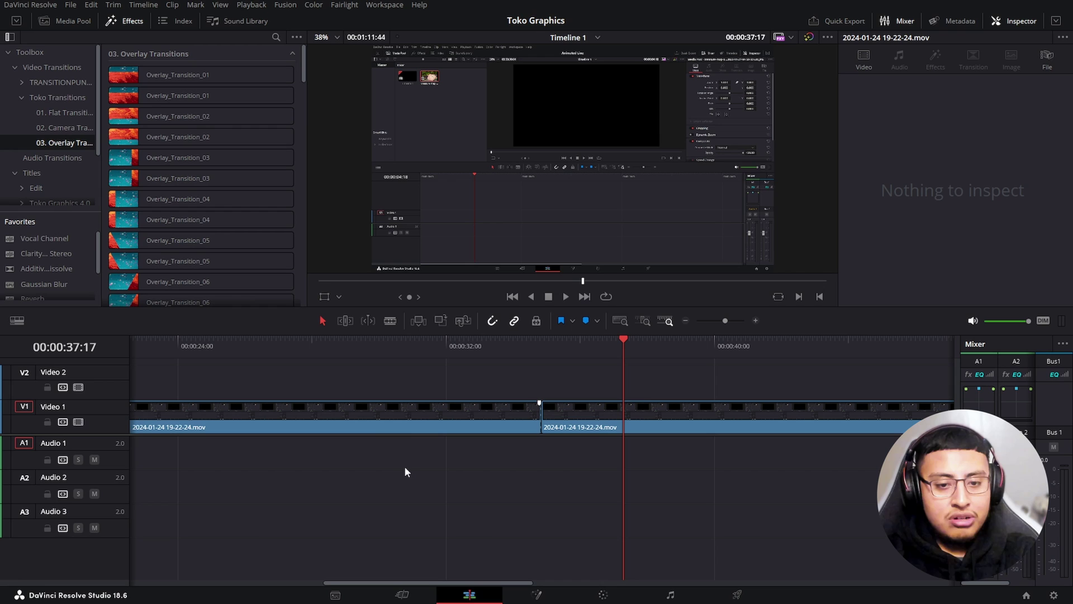
{"action": "left_click_drag", "start_coordinate": [393, 425], "coordinate": [855, 382]}
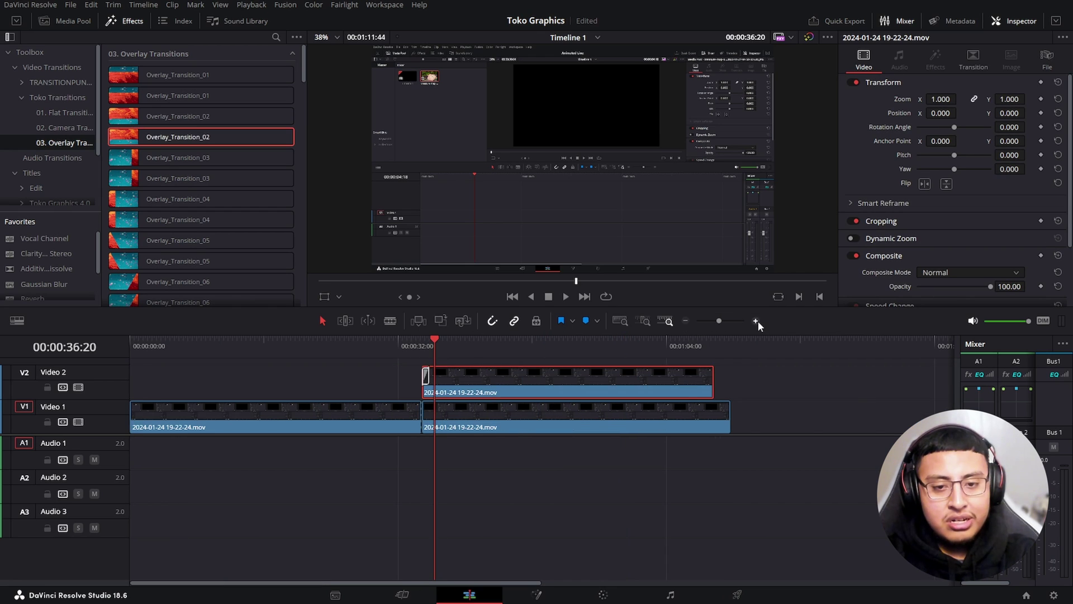
{"action": "left_click", "coordinate": [603, 595]}
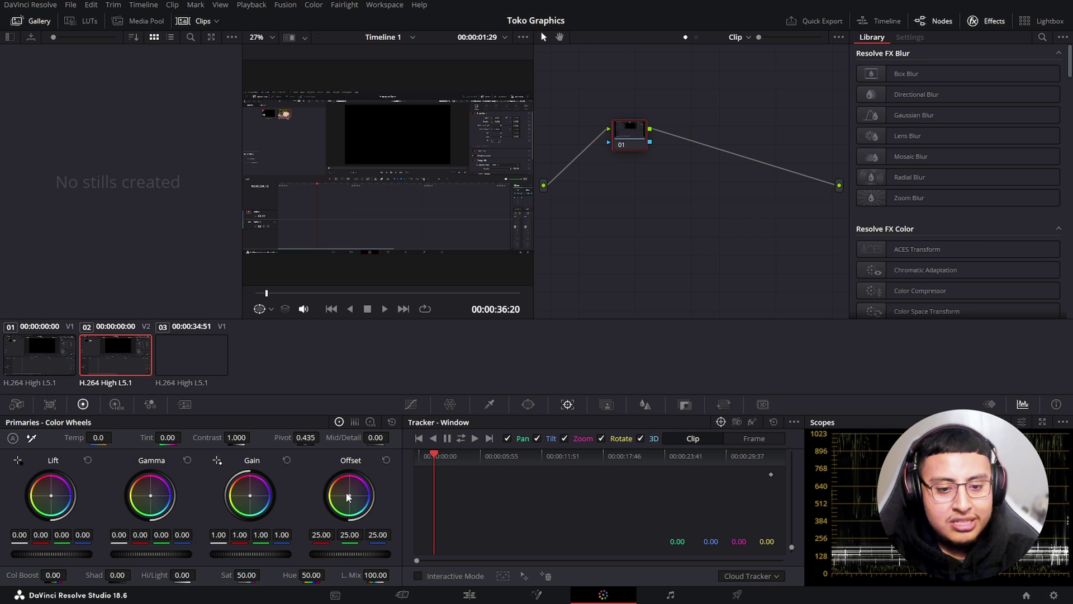
{"action": "left_click", "coordinate": [470, 595]}
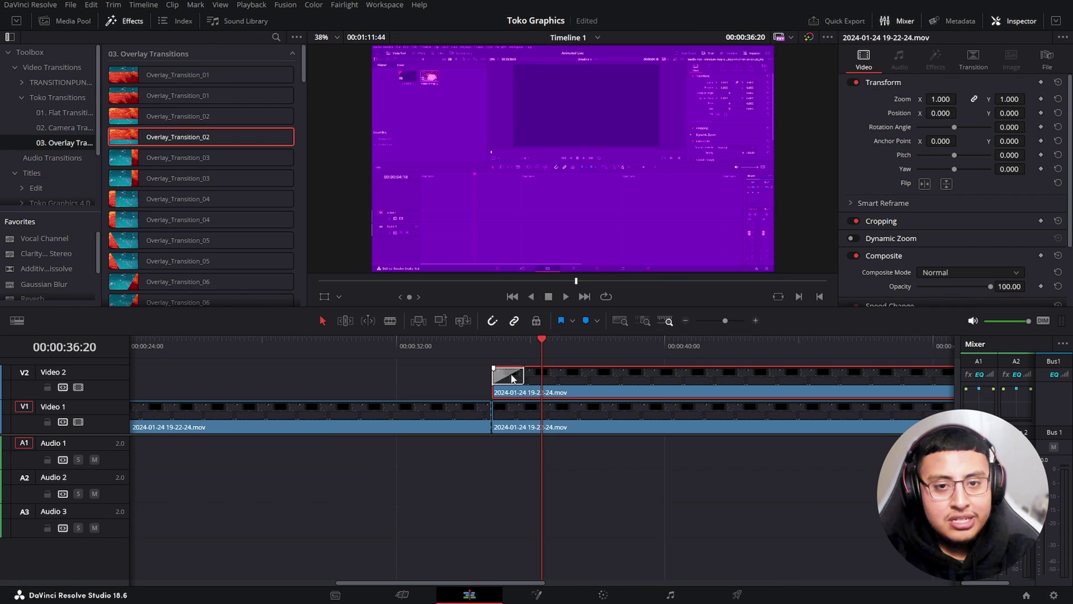
{"action": "key", "text": "space"}
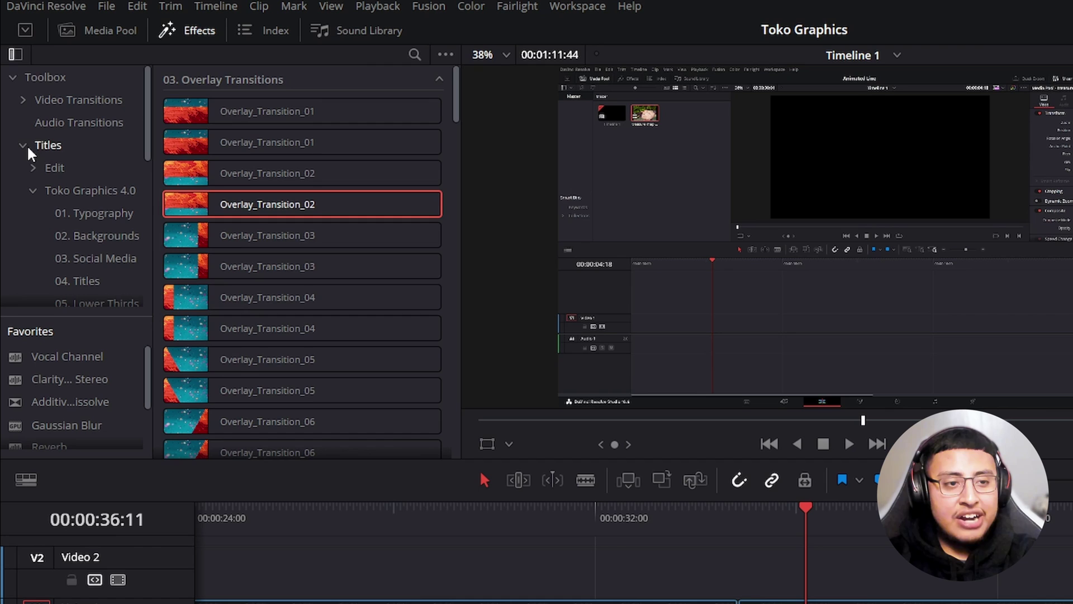
- Browse the Infographics and Backgrounds categories of the Toko Graphics 4.0 titles in the effects library
{"action": "left_click", "coordinate": [31, 103]}
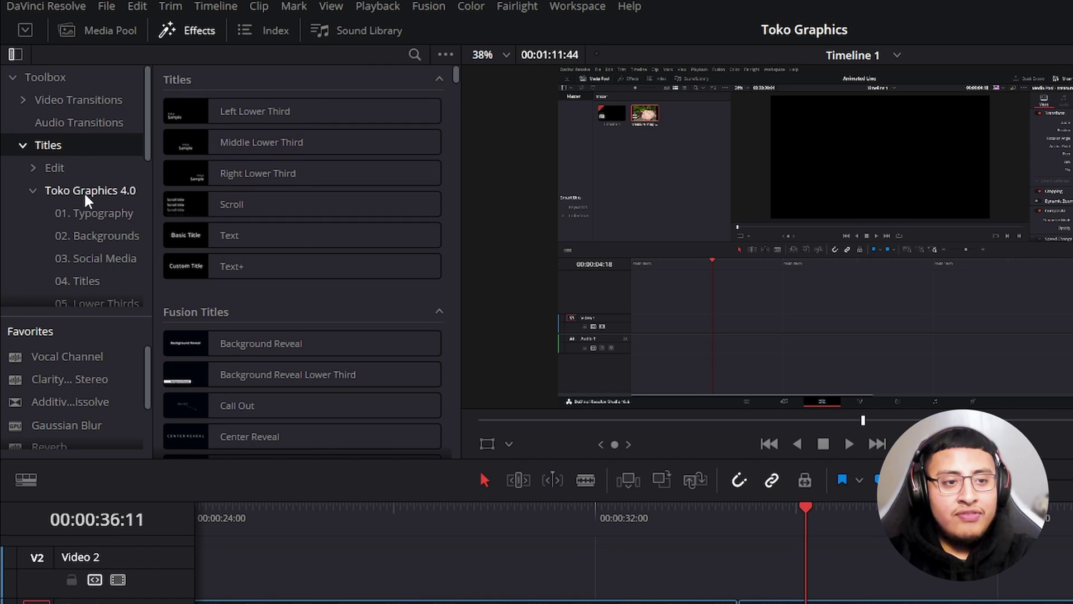
{"action": "scroll", "coordinate": [99, 193], "scroll_direction": "down", "scroll_amount": 6}
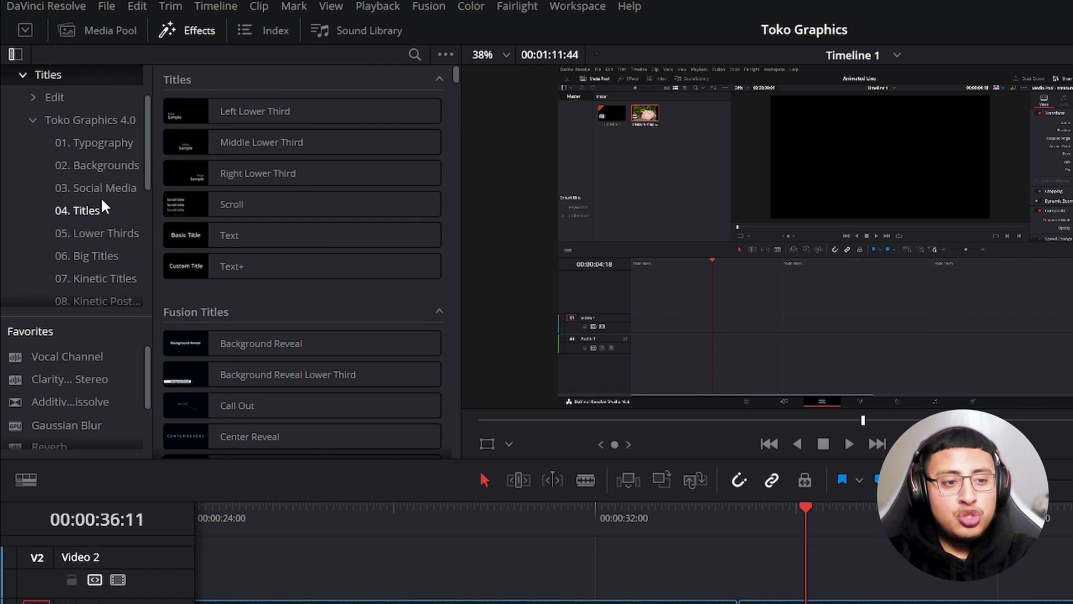
{"action": "scroll", "coordinate": [103, 196], "scroll_direction": "down", "scroll_amount": 4}
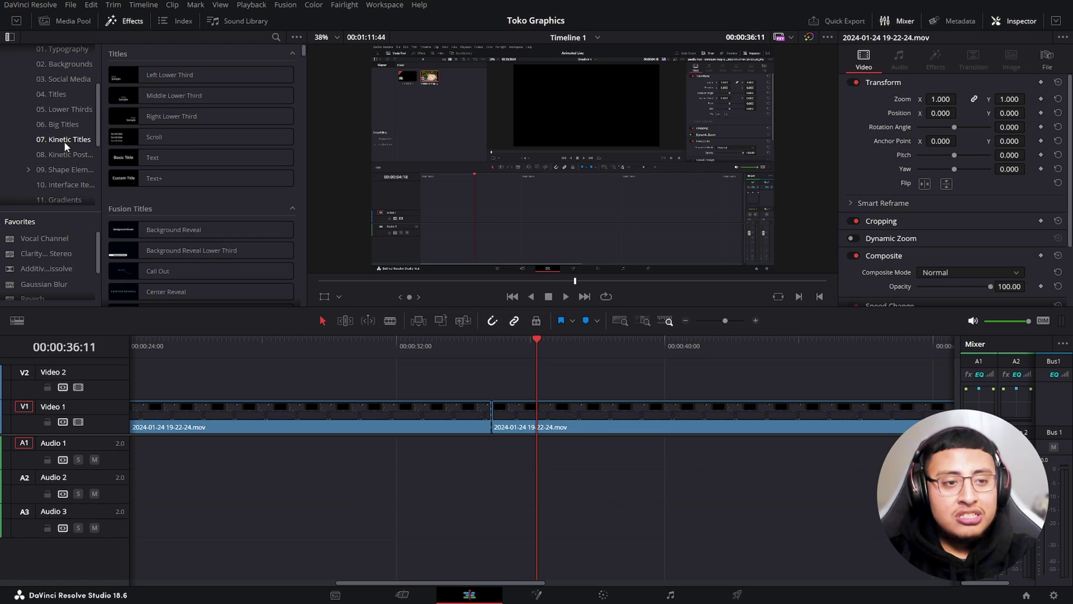
{"action": "left_click", "coordinate": [107, 203]}
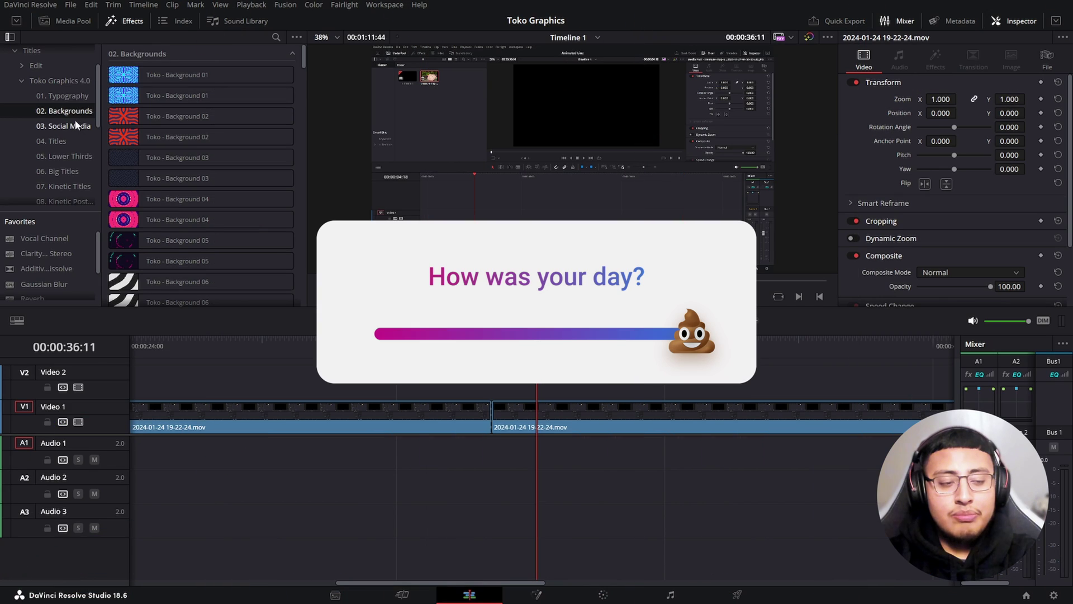
{"action": "scroll", "coordinate": [76, 134], "scroll_direction": "down", "scroll_amount": 2}
{"action": "left_click", "coordinate": [76, 142]}
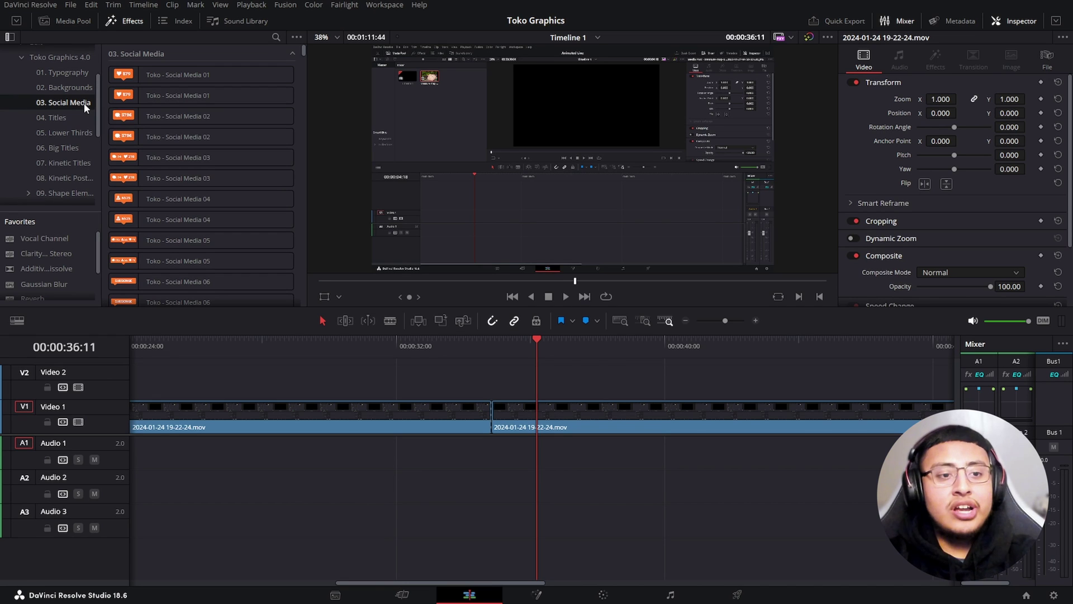
- Add Toko - Social Media 08 to Video 2, replace 'new york' with '#CALIFORNIA', and move it lower left
{"action": "scroll", "coordinate": [230, 184], "scroll_direction": "down", "scroll_amount": 5}
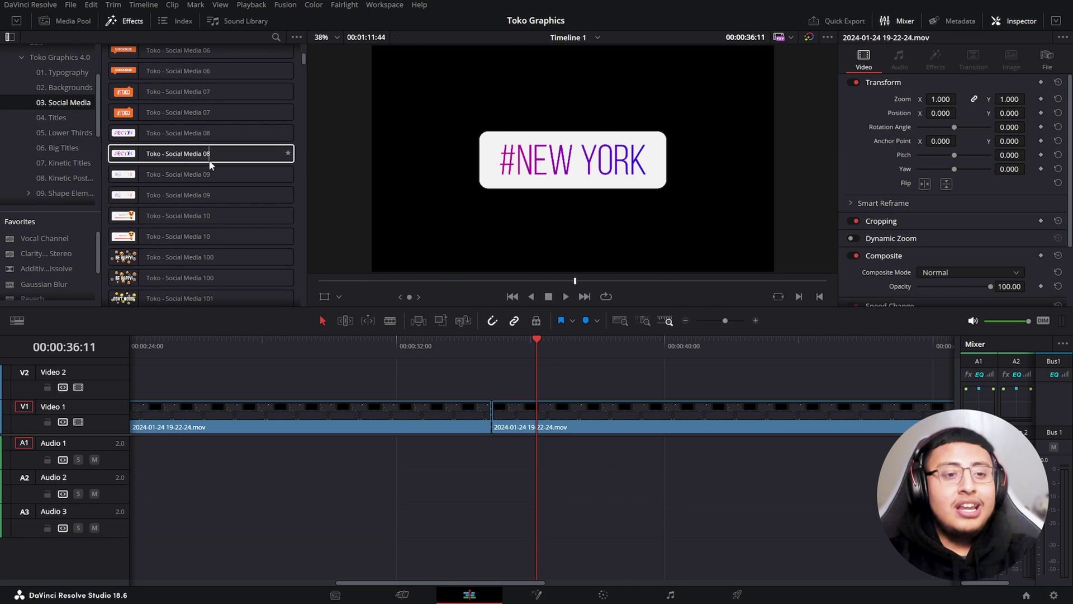
{"action": "left_click_drag", "start_coordinate": [207, 134], "coordinate": [520, 393]}
{"action": "left_click", "coordinate": [567, 348]}
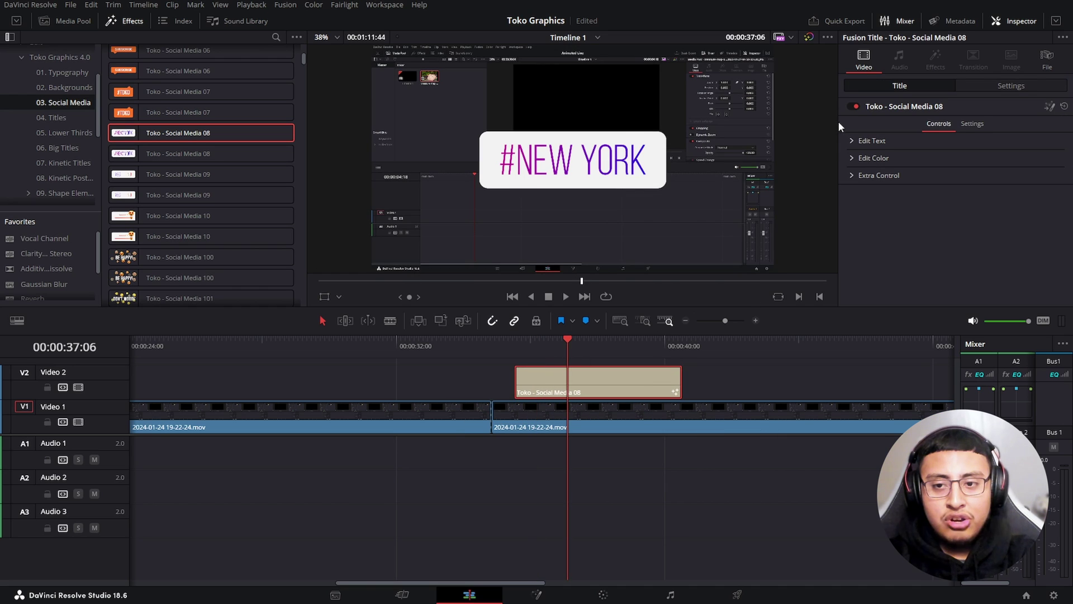
{"action": "left_click", "coordinate": [854, 140]}
{"action": "left_click_drag", "start_coordinate": [888, 158], "coordinate": [810, 145]}
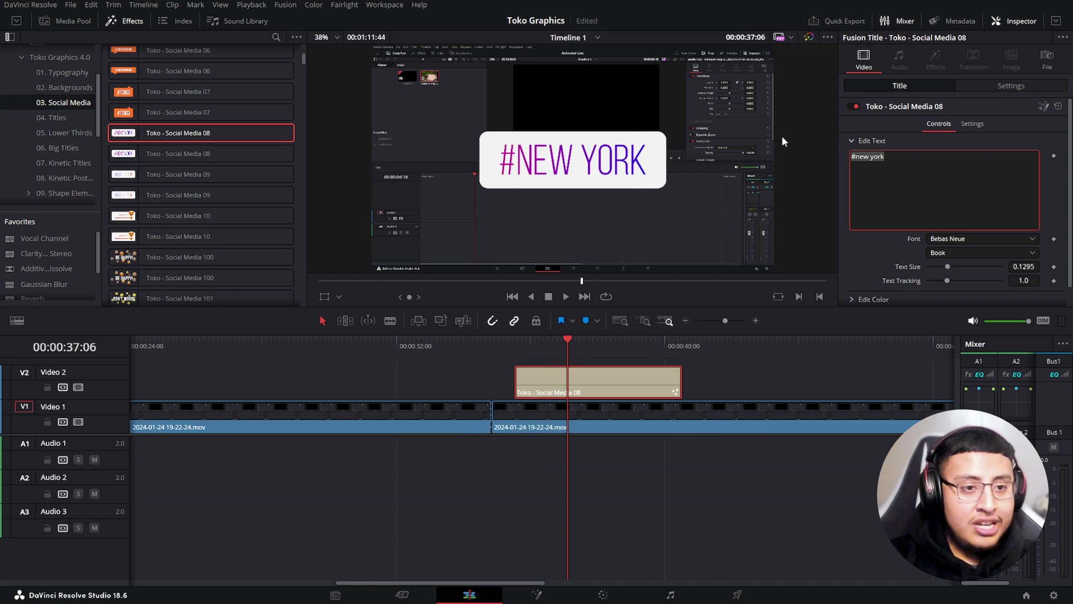
{"action": "key", "text": "BackSpace"}
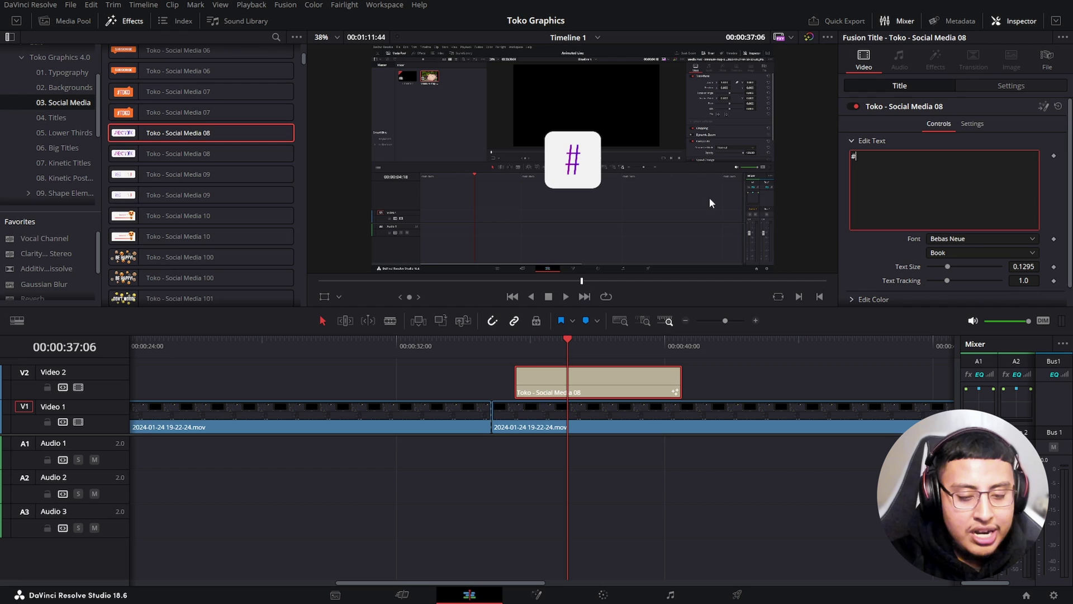
{"action": "type", "text": "Calif"}
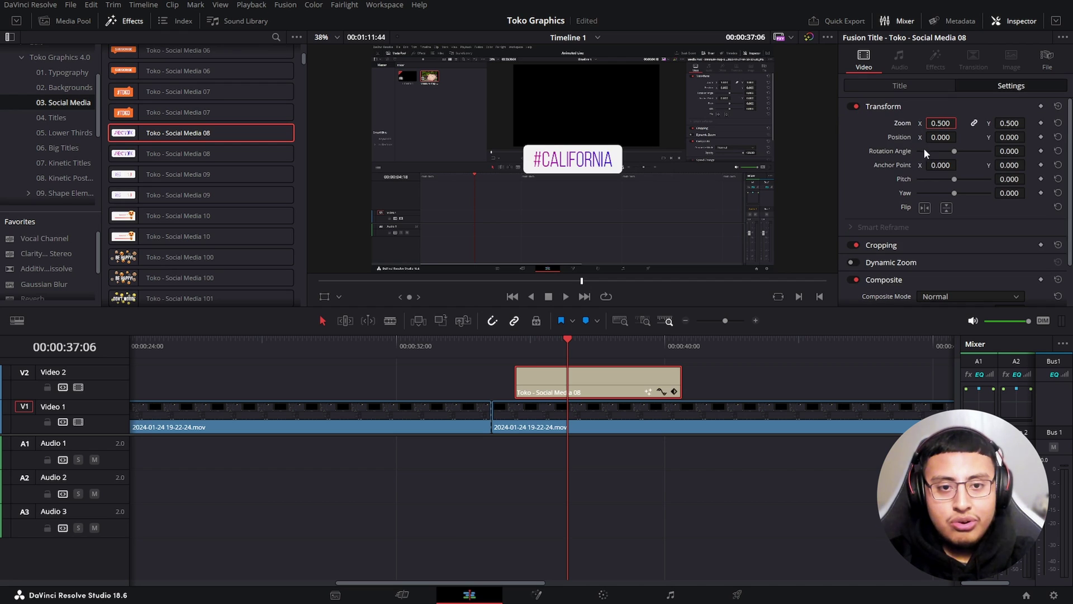
{"action": "left_click_drag", "start_coordinate": [940, 135], "coordinate": [911, 136]}
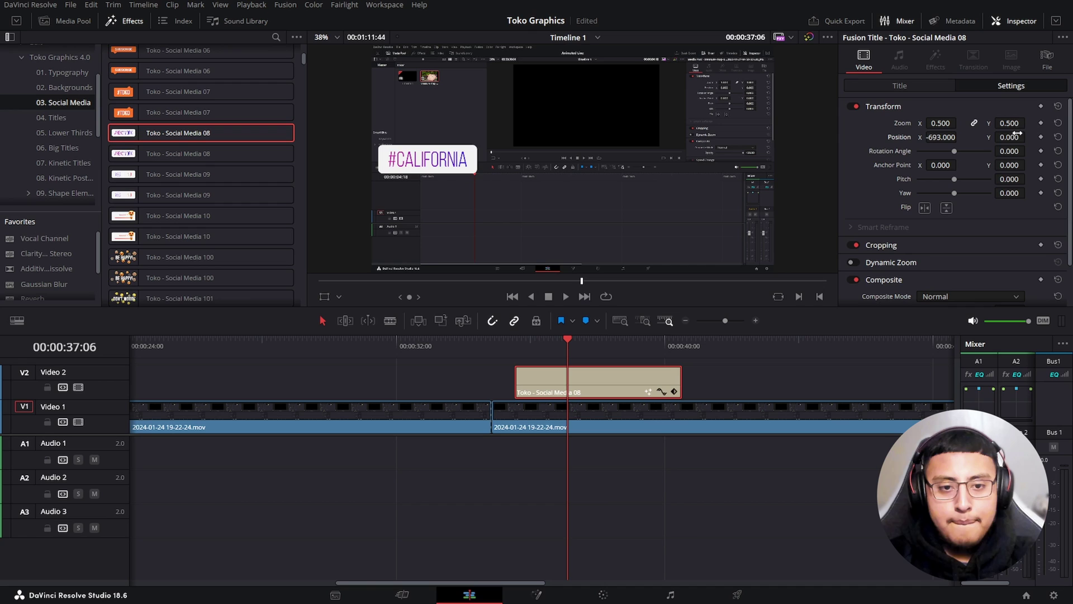
{"action": "left_click_drag", "start_coordinate": [1009, 137], "coordinate": [976, 149]}
- Change the title's text gradient colour from pink to blue
{"action": "left_click", "coordinate": [899, 86]}
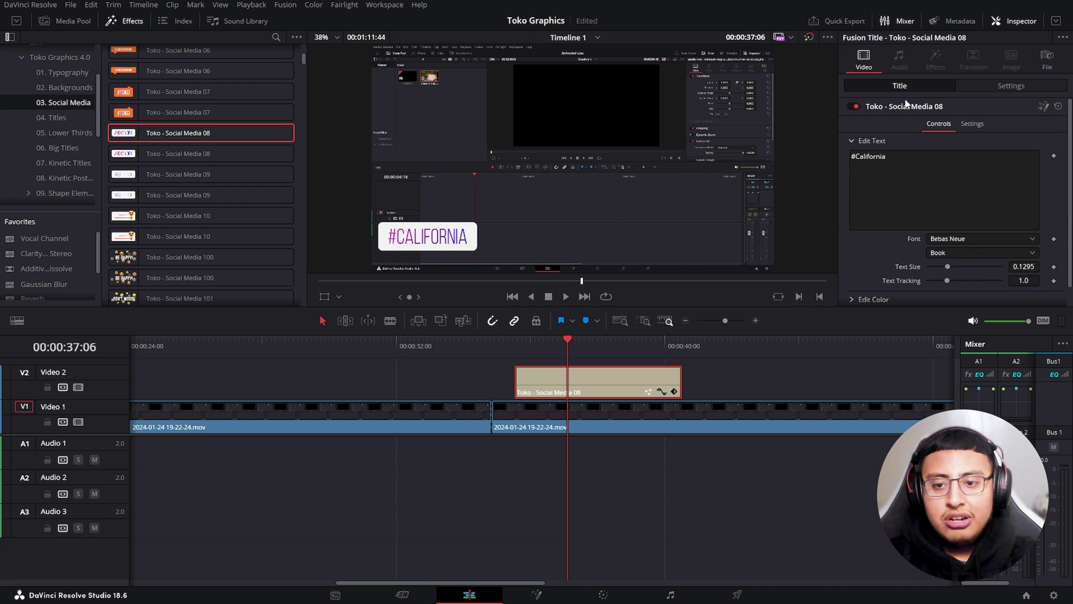
{"action": "left_click", "coordinate": [851, 279]}
{"action": "scroll", "coordinate": [923, 274], "scroll_direction": "down", "scroll_amount": 3}
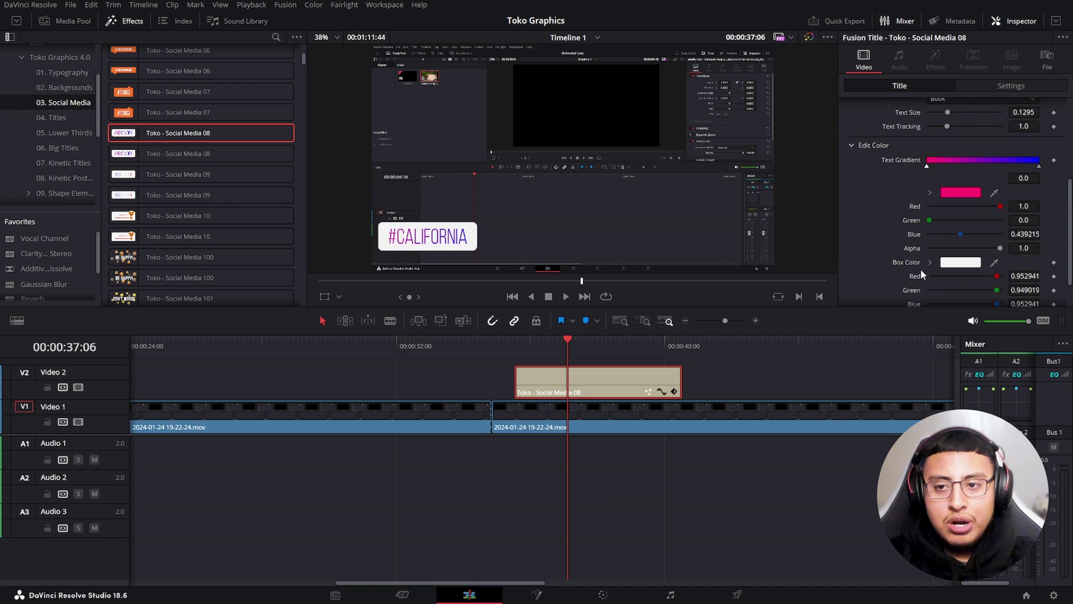
{"action": "left_click", "coordinate": [957, 193]}
{"action": "left_click", "coordinate": [404, 350]}
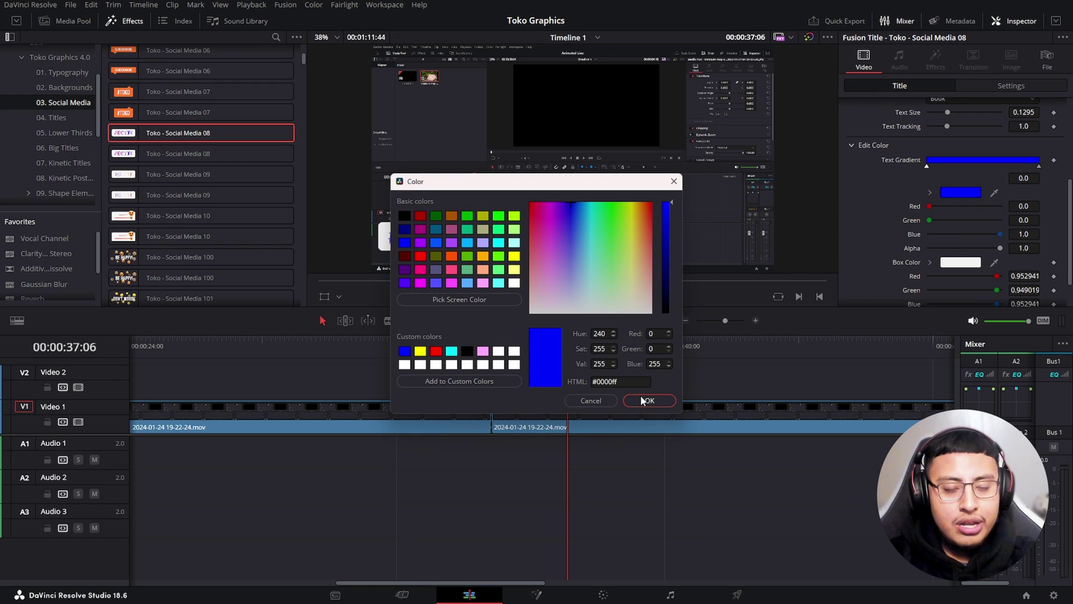
{"action": "left_click", "coordinate": [649, 400]}
{"action": "scroll", "coordinate": [438, 264], "scroll_direction": "up", "scroll_amount": 5}
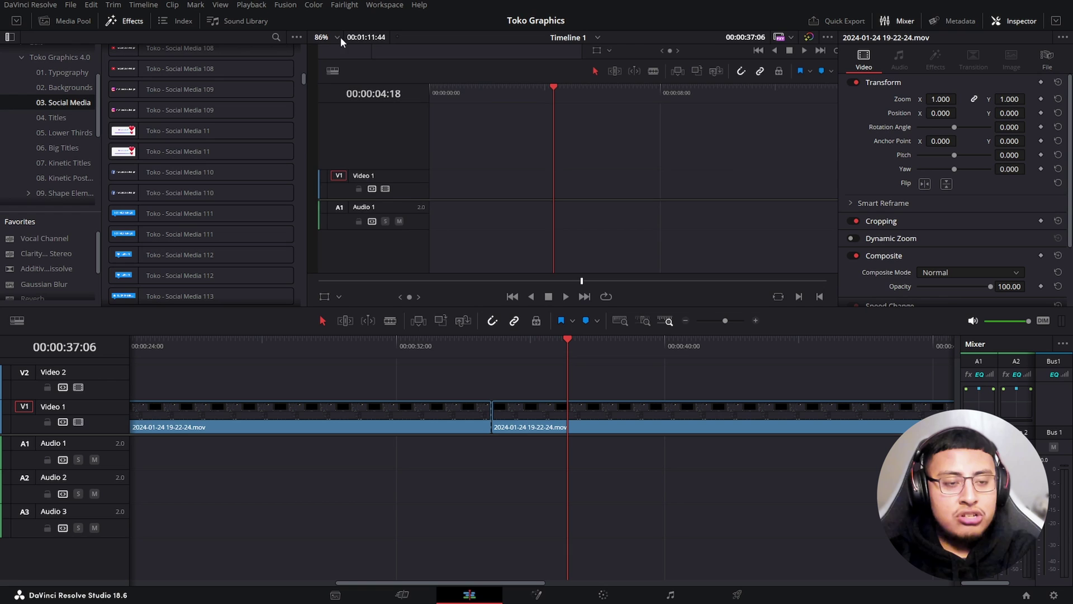
{"action": "left_click", "coordinate": [341, 37]}
{"action": "left_click", "coordinate": [342, 52]}
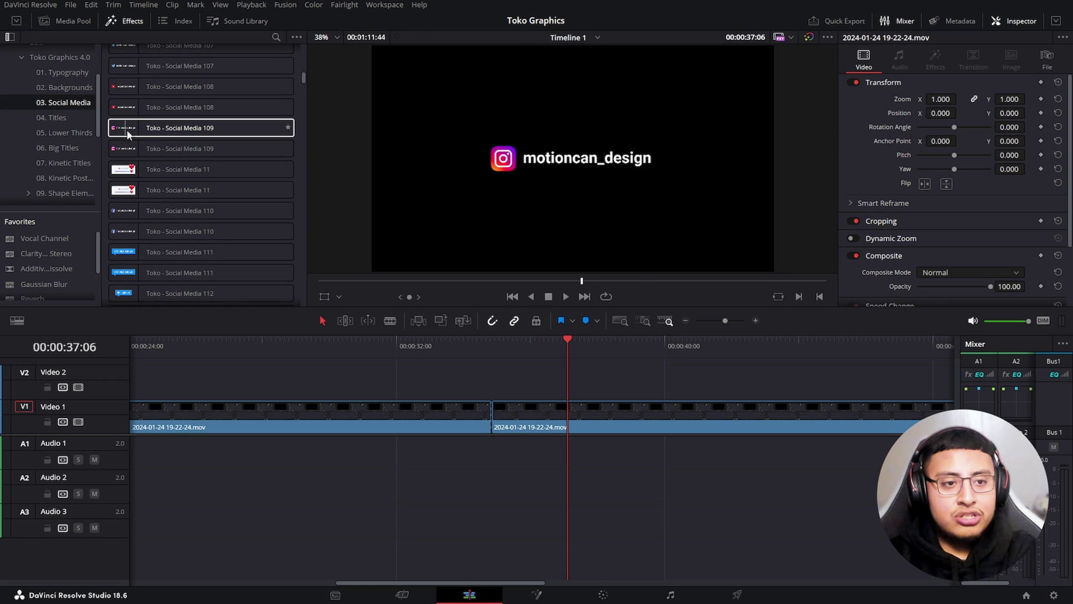
{"action": "scroll", "coordinate": [140, 148], "scroll_direction": "up", "scroll_amount": 3}
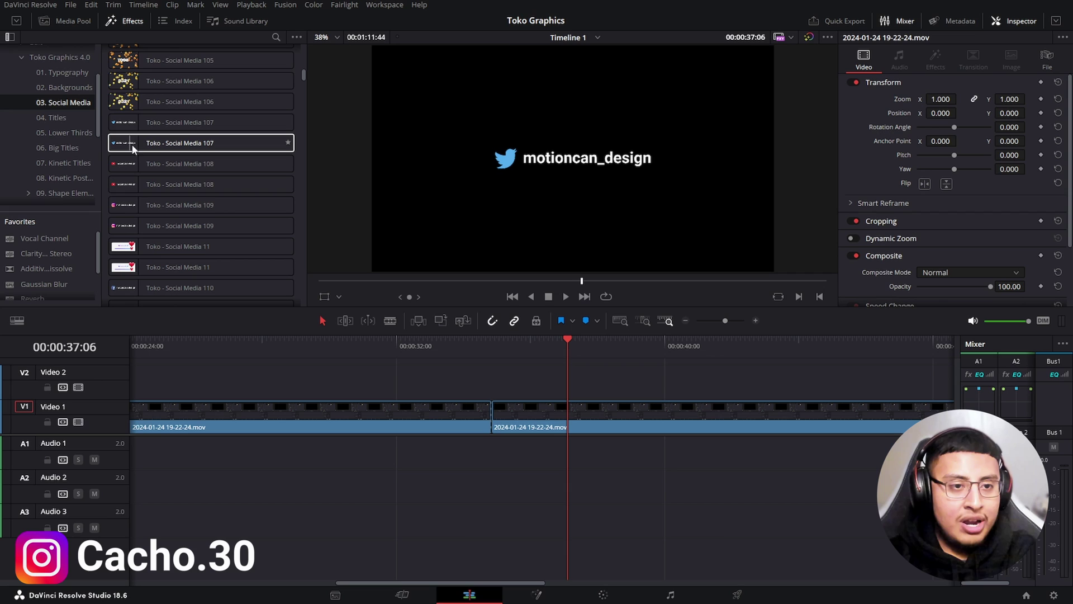
{"action": "scroll", "coordinate": [151, 156], "scroll_direction": "down", "scroll_amount": 5}
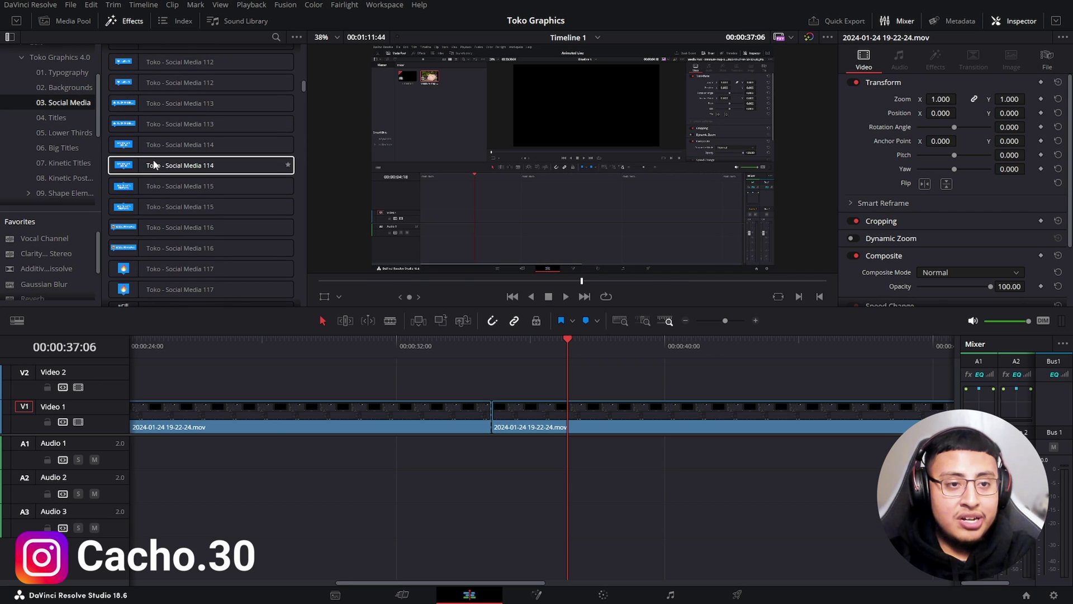
{"action": "scroll", "coordinate": [145, 145], "scroll_direction": "down", "scroll_amount": 10}
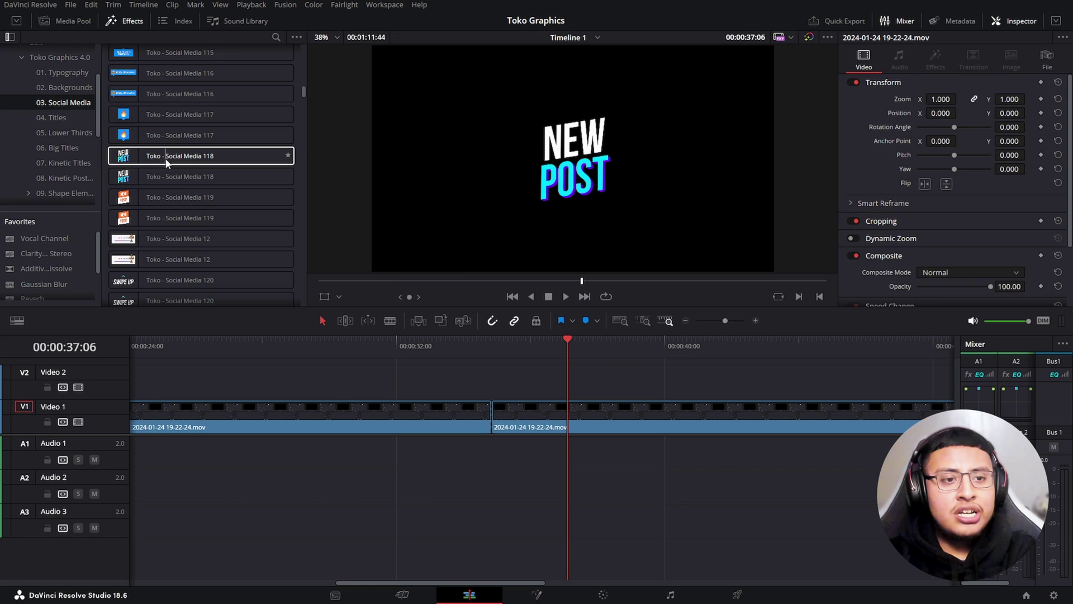
{"action": "scroll", "coordinate": [164, 159], "scroll_direction": "down", "scroll_amount": 5}
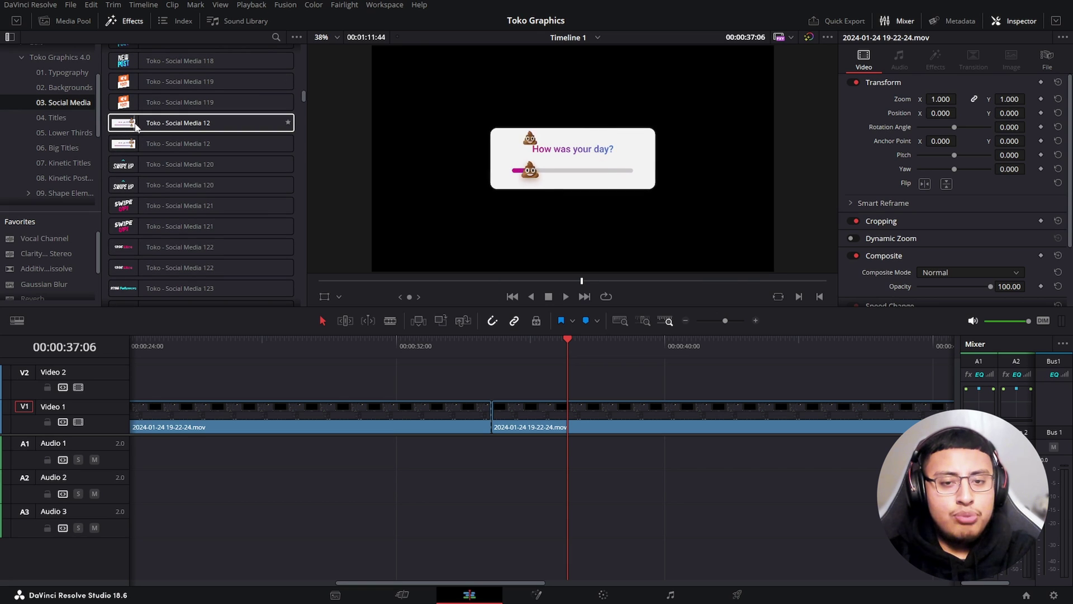
{"action": "scroll", "coordinate": [179, 151], "scroll_direction": "down", "scroll_amount": 5}
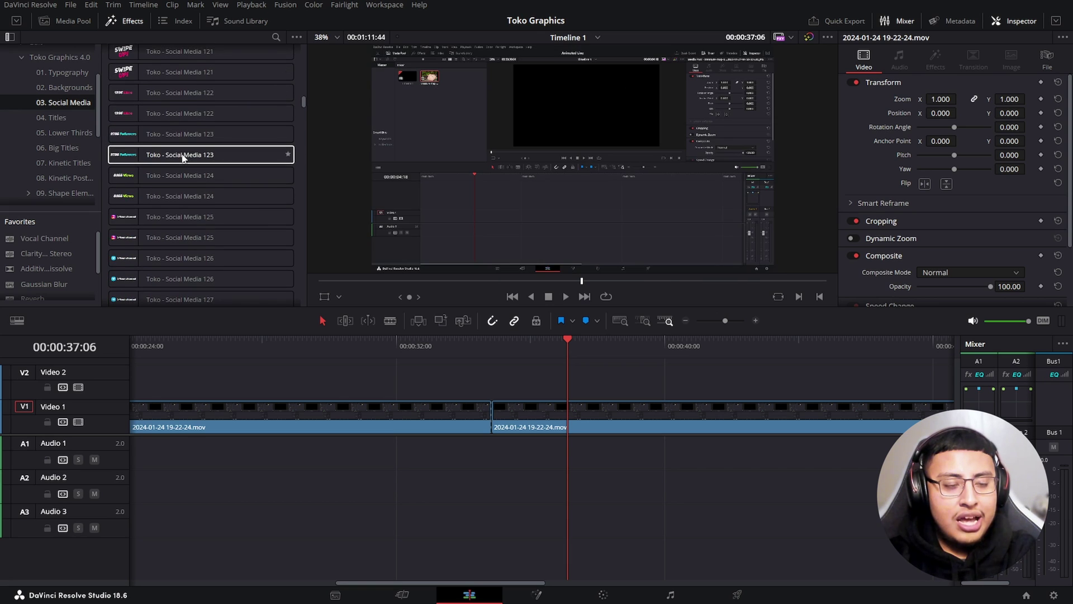
{"action": "scroll", "coordinate": [173, 160], "scroll_direction": "down", "scroll_amount": 20}
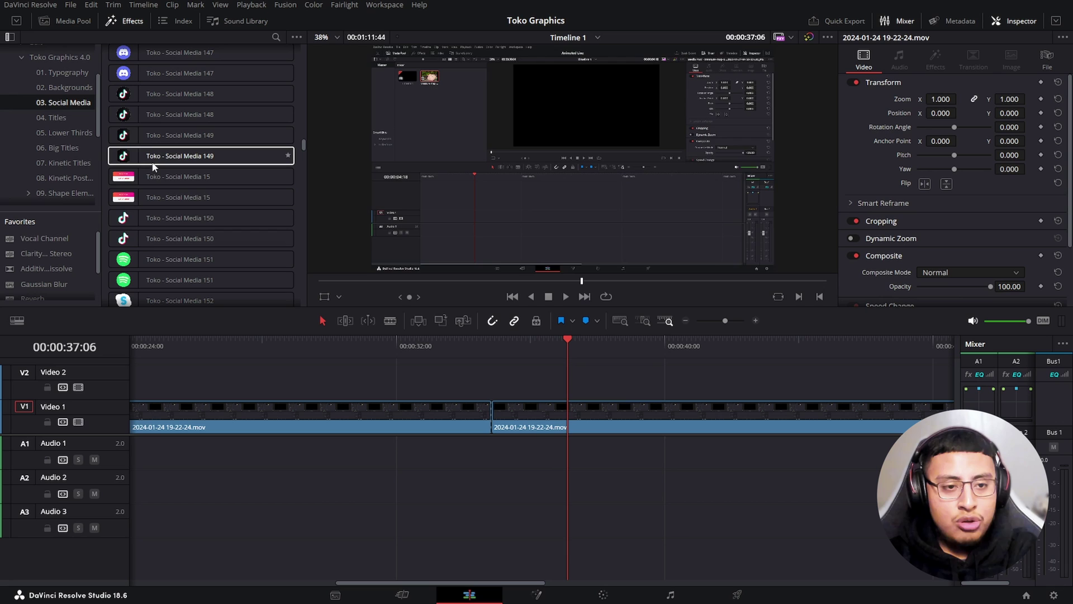
- Add Toko - Social Media 15 to Video 2 asking what day it is today, answered 'Monday'
{"action": "left_click_drag", "start_coordinate": [154, 176], "coordinate": [337, 347]}
{"action": "key", "text": "space"}
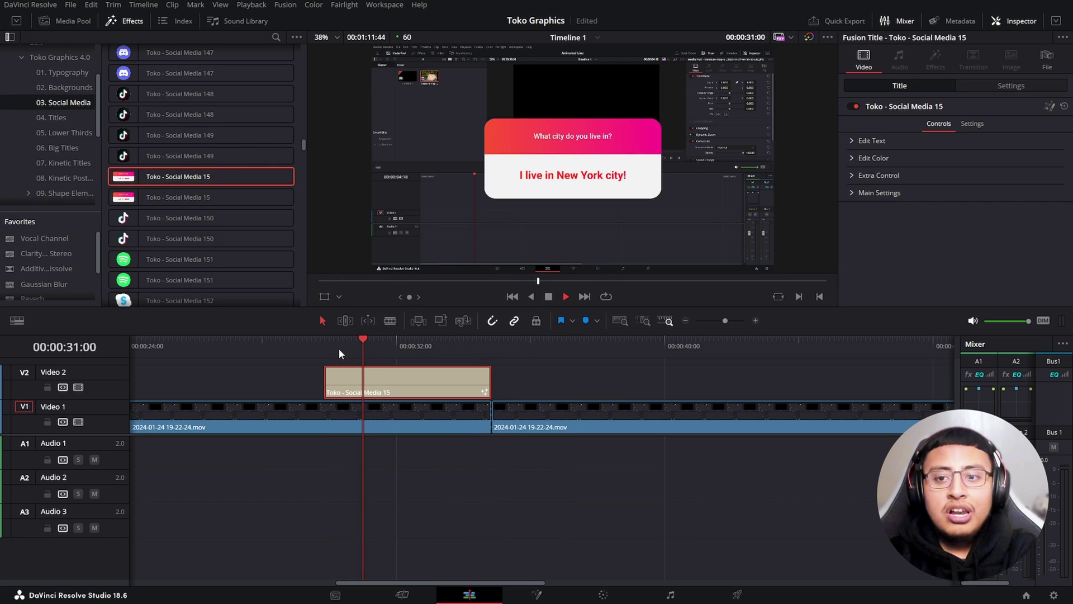
{"action": "key", "text": "space"}
{"action": "left_click", "coordinate": [859, 140]}
{"action": "left_click", "coordinate": [944, 159]}
{"action": "key", "text": "ctrl+a"}
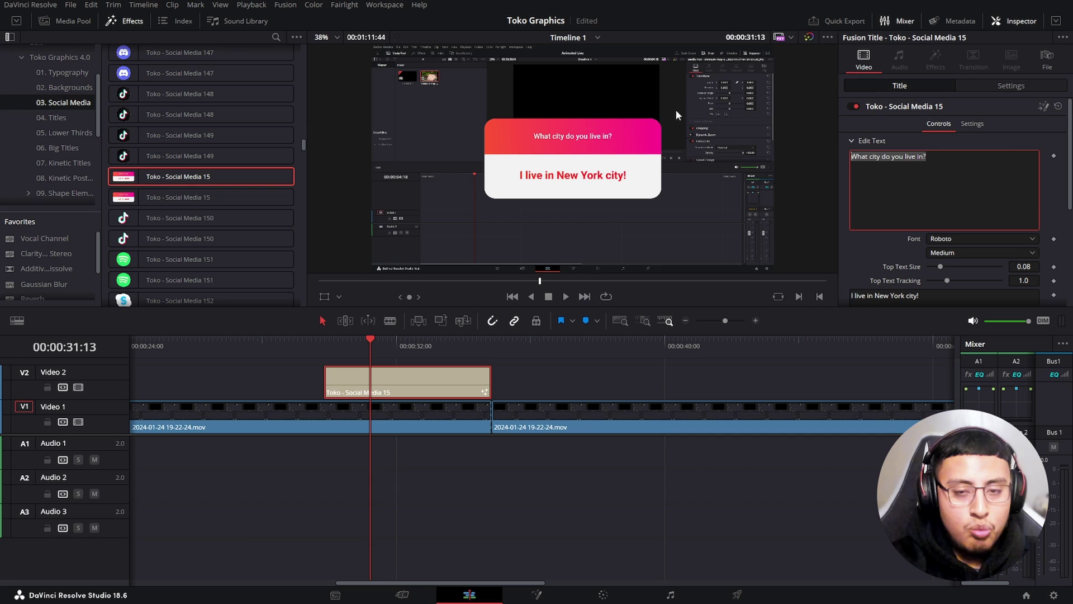
{"action": "type", "text": "WHy"}
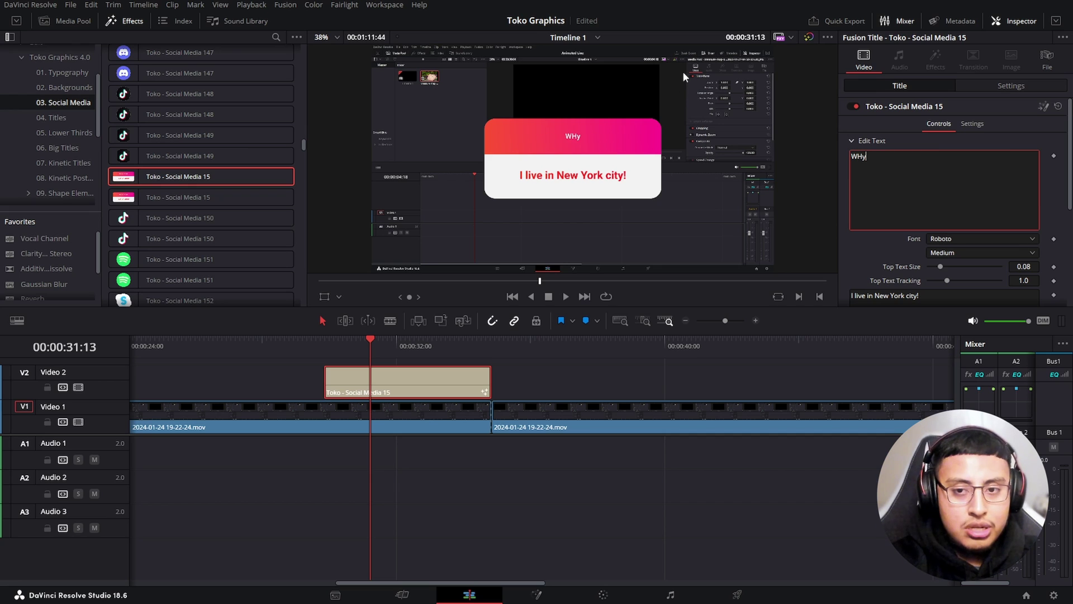
{"action": "key", "text": "BackSpace"}
{"action": "key", "text": "BackSpace"}
{"action": "type", "text": "hatb"}
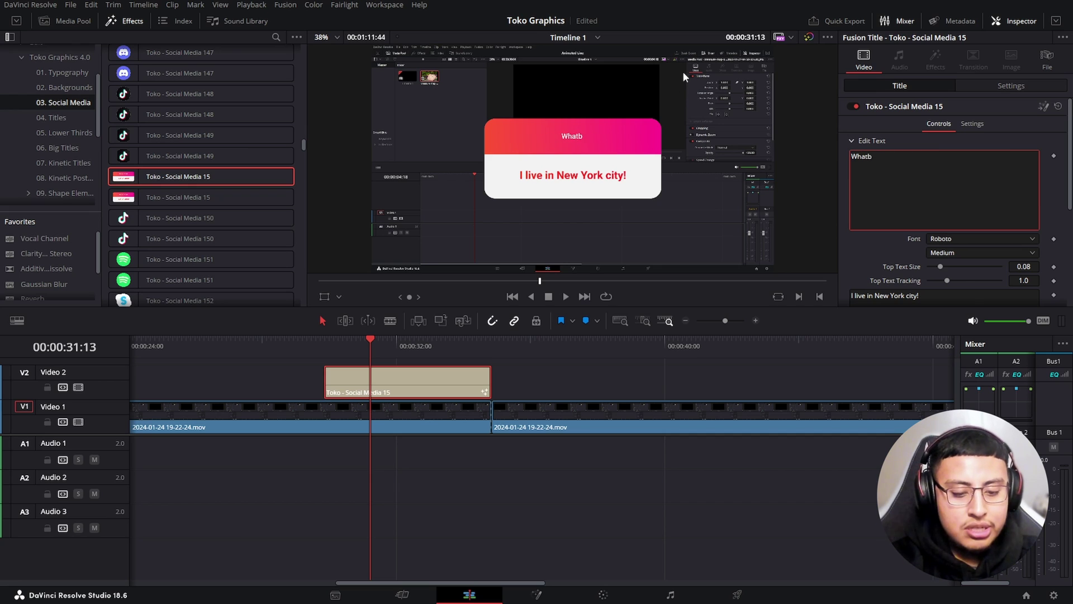
{"action": "key", "text": "BackSpace"}
{"action": "type", "text": "day is"}
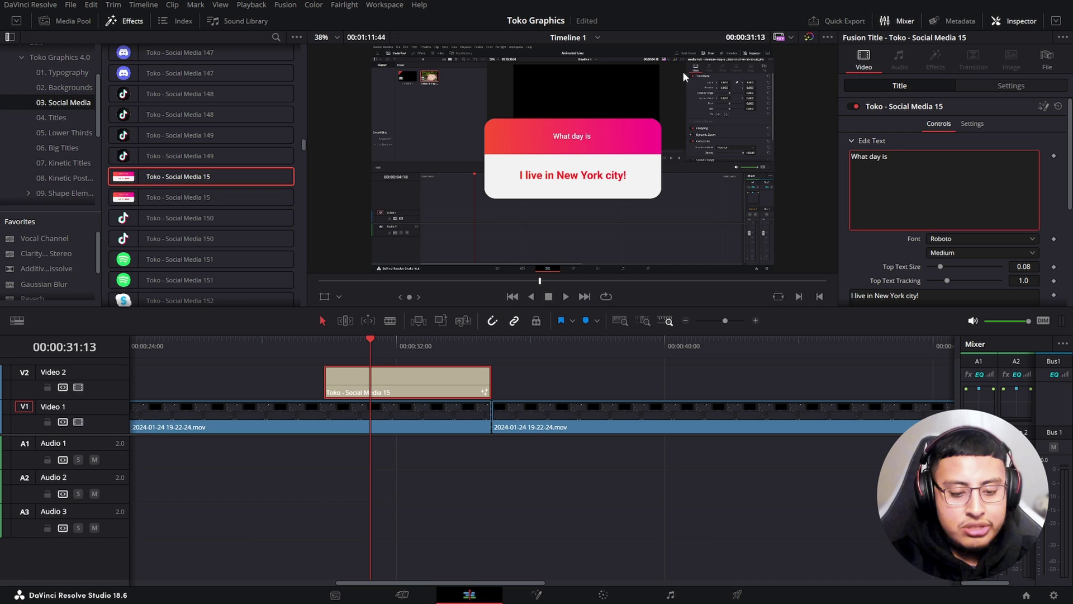
{"action": "type", "text": " it todayy"}
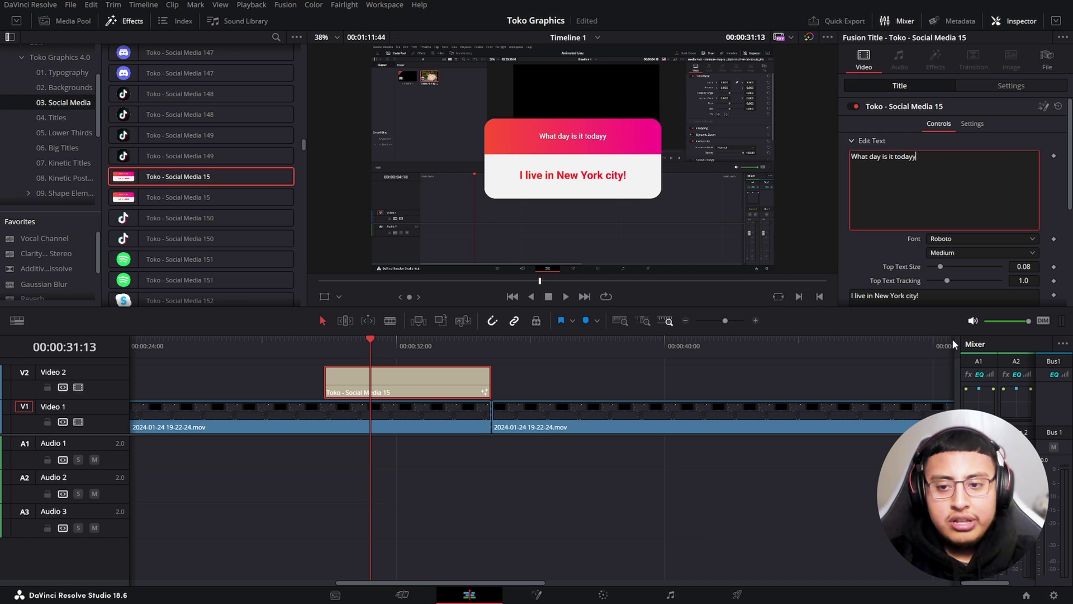
{"action": "triple_click", "coordinate": [925, 296]}
{"action": "type", "text": "Monday"}
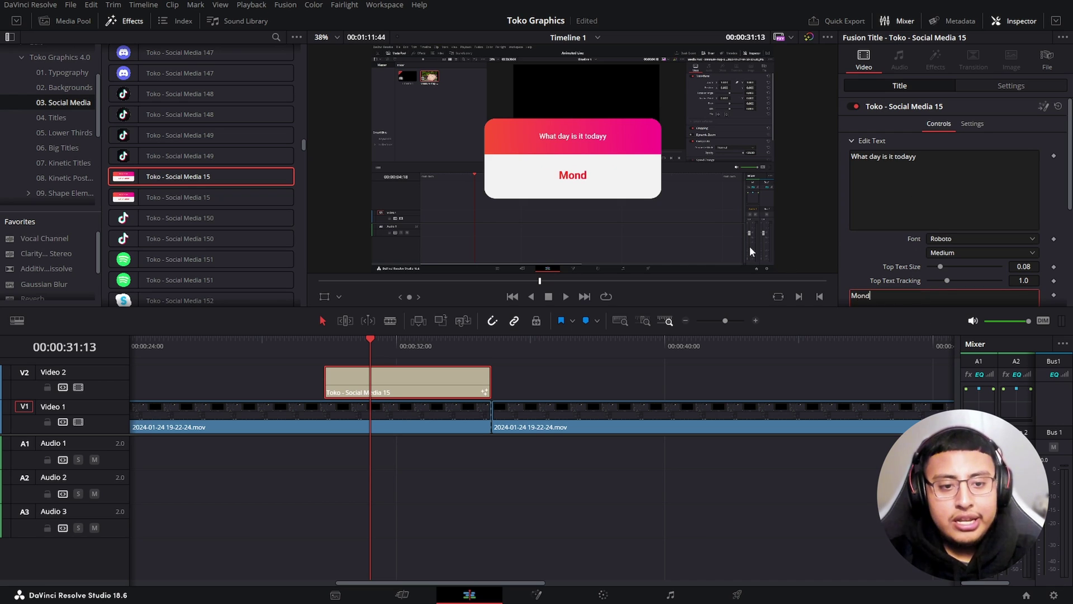
- Set both ends of the answer gradient to cyan so the answer is solid cyan
{"action": "scroll", "coordinate": [917, 260], "scroll_direction": "down", "scroll_amount": 3}
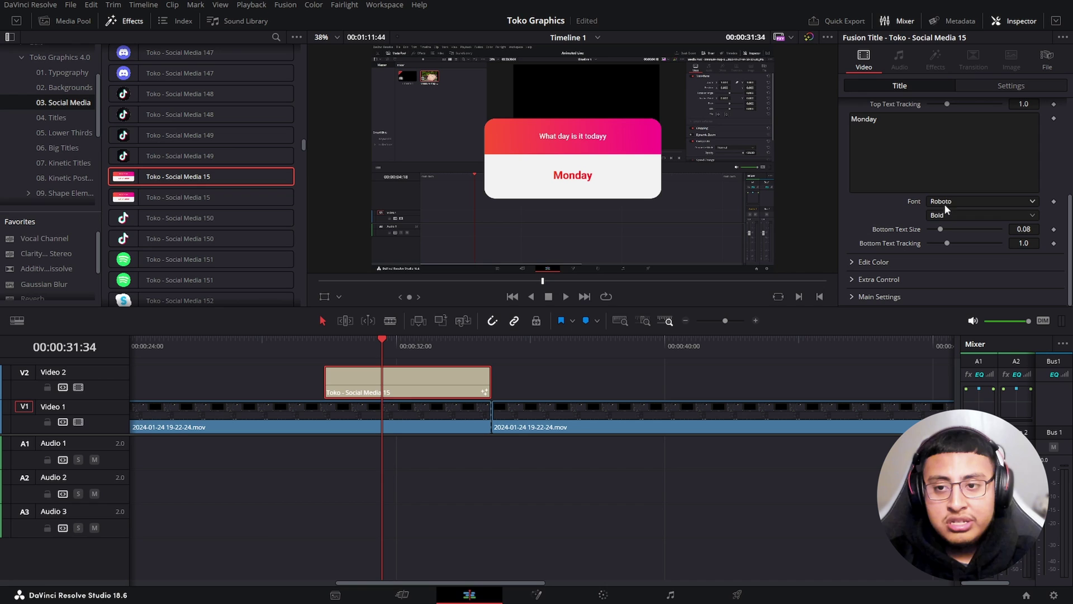
{"action": "scroll", "coordinate": [944, 204], "scroll_direction": "up", "scroll_amount": 3}
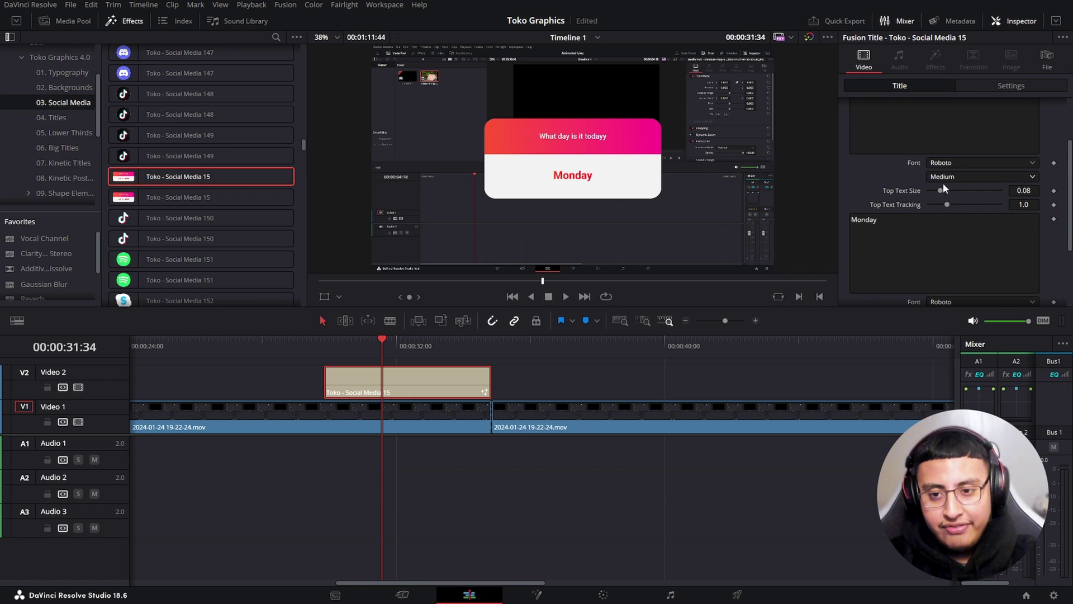
{"action": "scroll", "coordinate": [938, 207], "scroll_direction": "down", "scroll_amount": 3}
{"action": "left_click", "coordinate": [852, 262]}
{"action": "scroll", "coordinate": [945, 258], "scroll_direction": "down", "scroll_amount": 3}
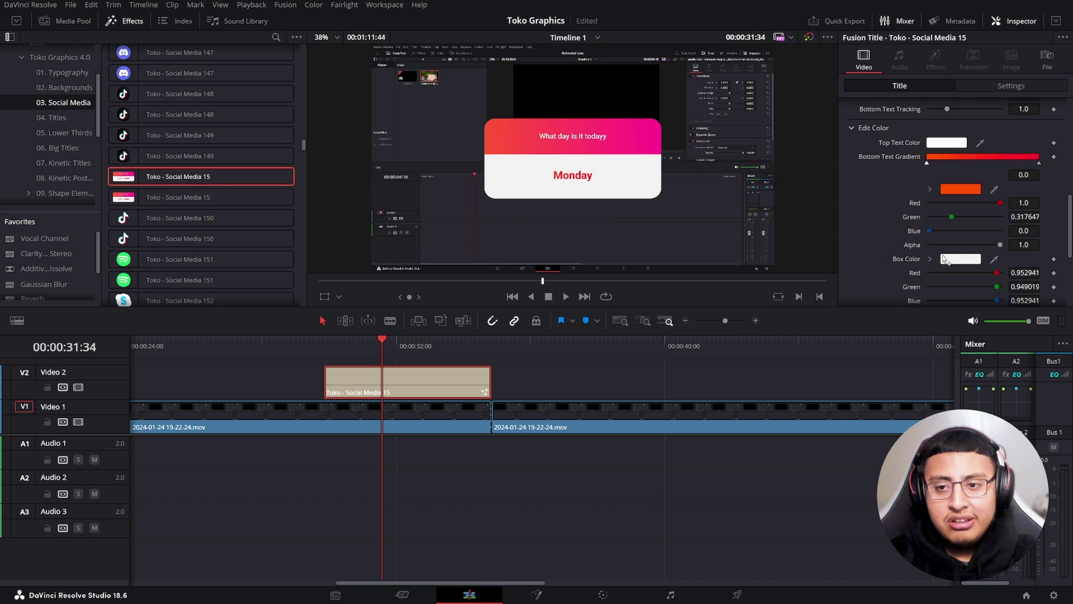
{"action": "left_click", "coordinate": [944, 188]}
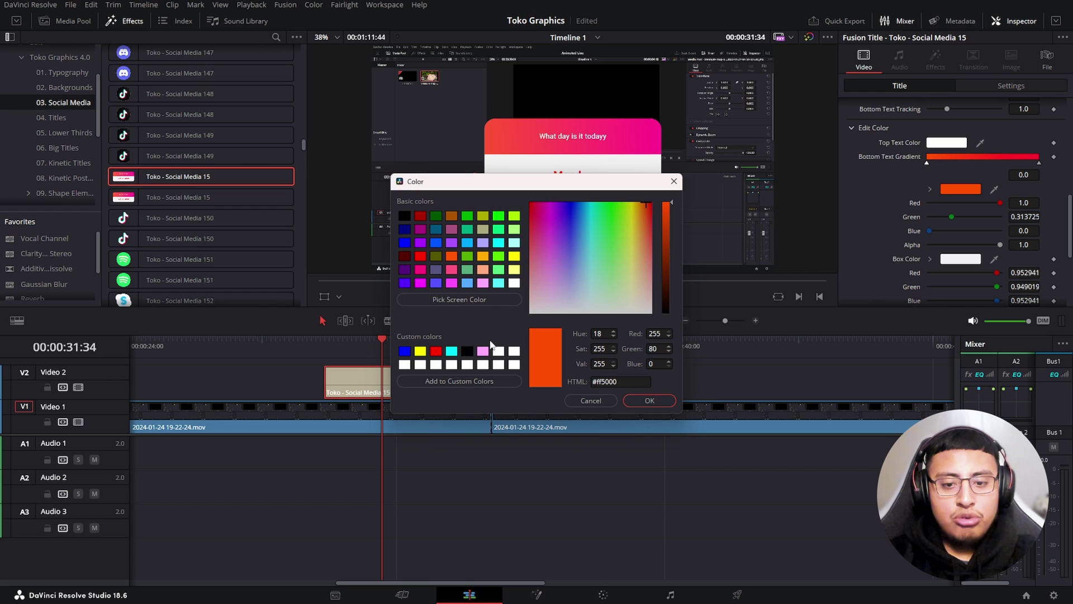
{"action": "left_click", "coordinate": [453, 351]}
{"action": "left_click", "coordinate": [650, 401]}
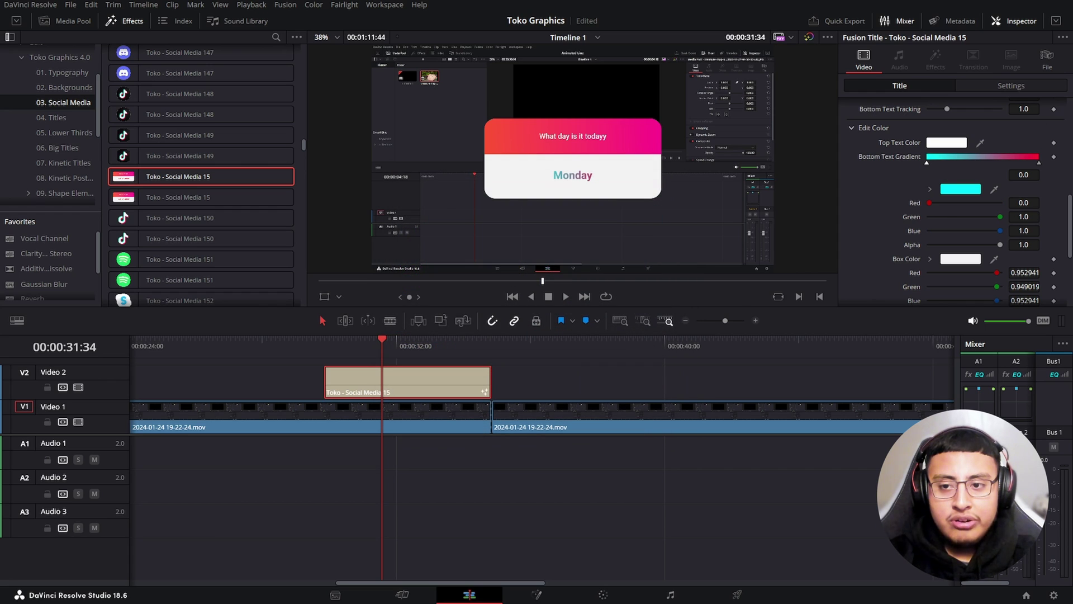
{"action": "left_click", "coordinate": [1039, 162]}
{"action": "left_click", "coordinate": [959, 189]}
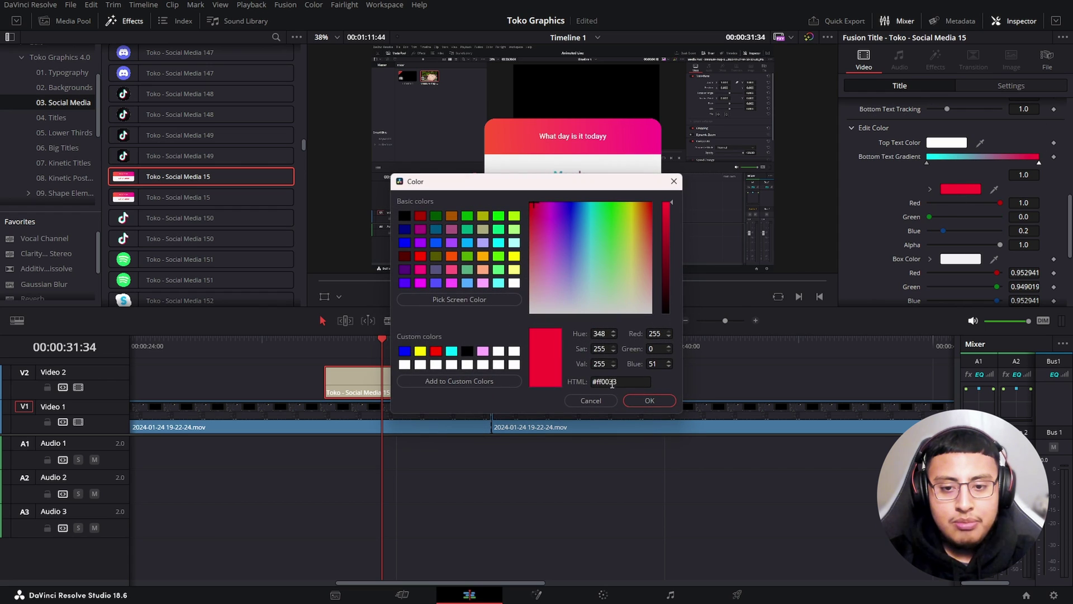
{"action": "left_click", "coordinate": [451, 352]}
{"action": "left_click", "coordinate": [647, 402]}
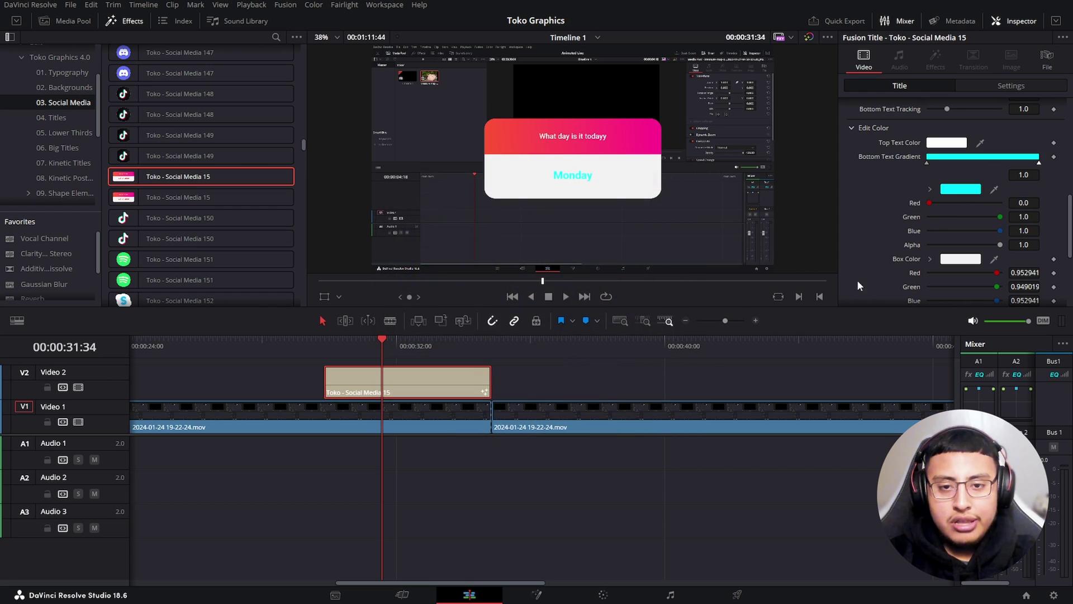
- Make the box colour black and the header gradient blue
{"action": "left_click", "coordinate": [960, 258]}
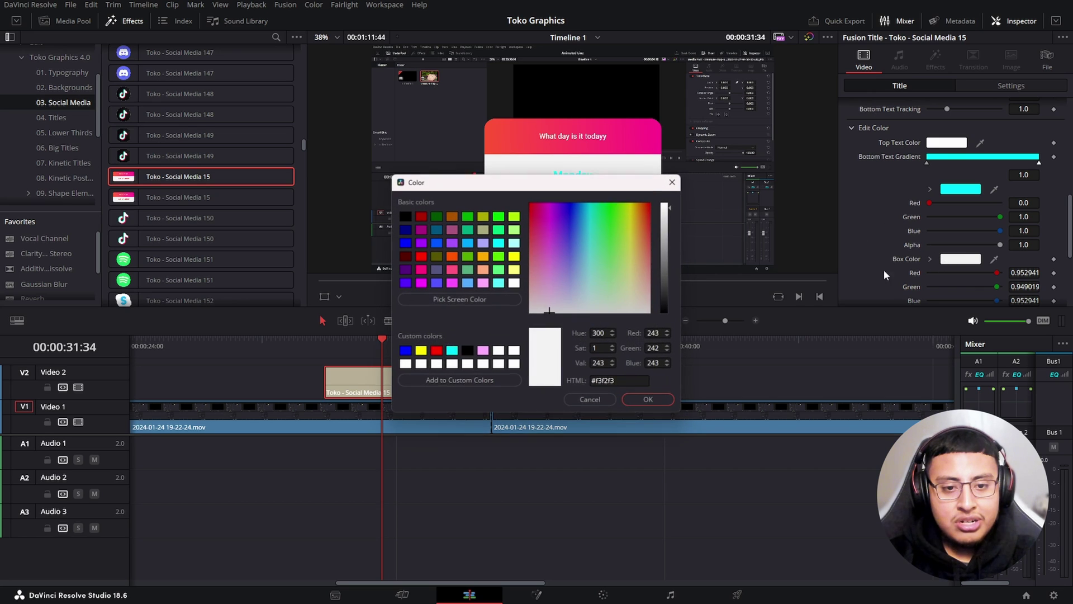
{"action": "left_click", "coordinate": [452, 352]}
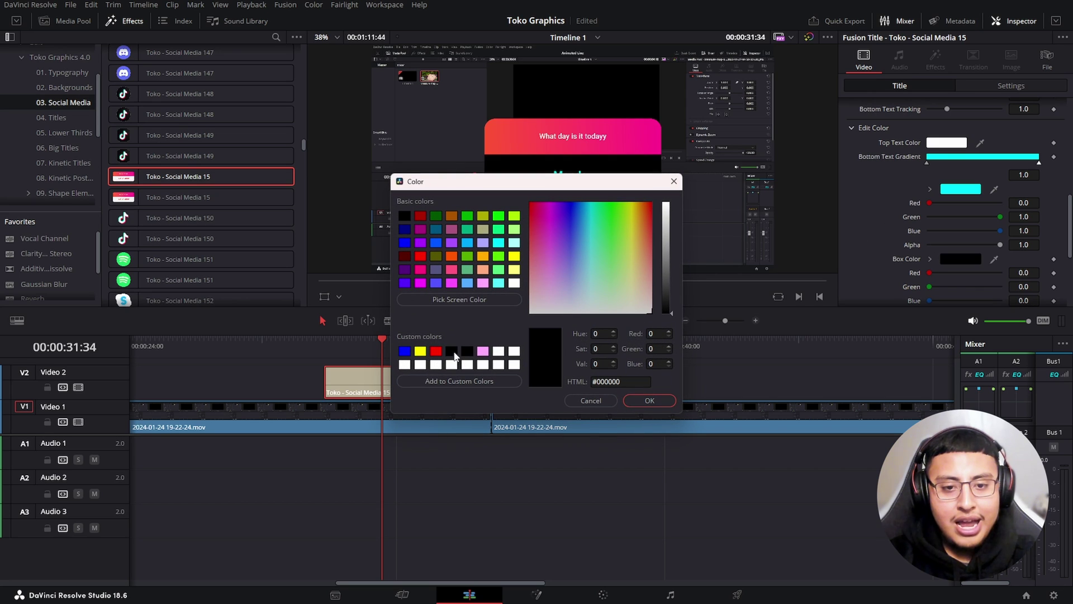
{"action": "left_click", "coordinate": [641, 401]}
{"action": "scroll", "coordinate": [904, 266], "scroll_direction": "down", "scroll_amount": 2}
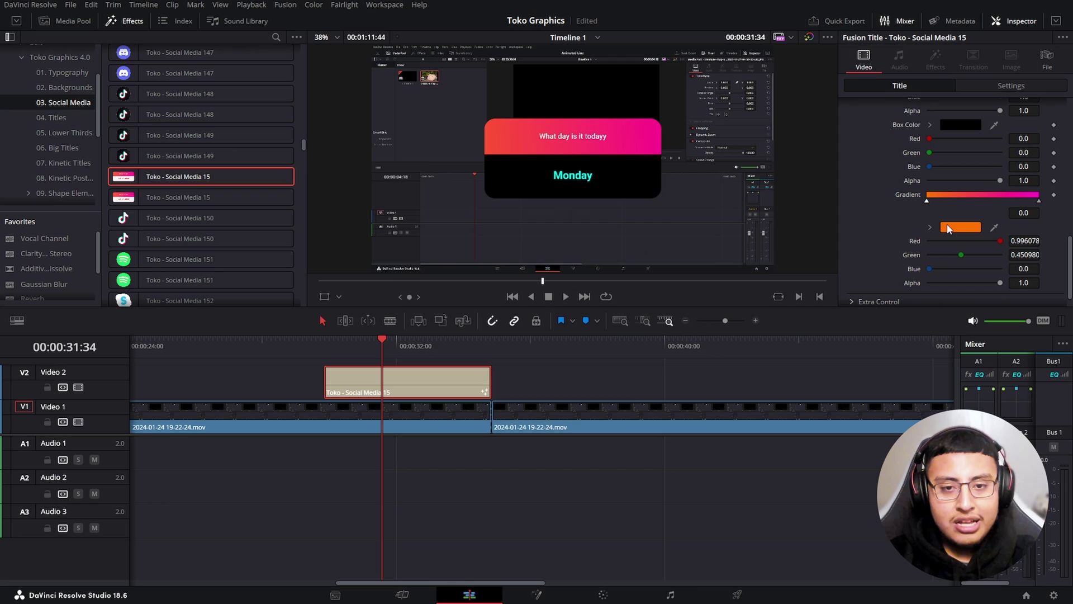
{"action": "left_click", "coordinate": [948, 229]}
{"action": "left_click", "coordinate": [403, 351]}
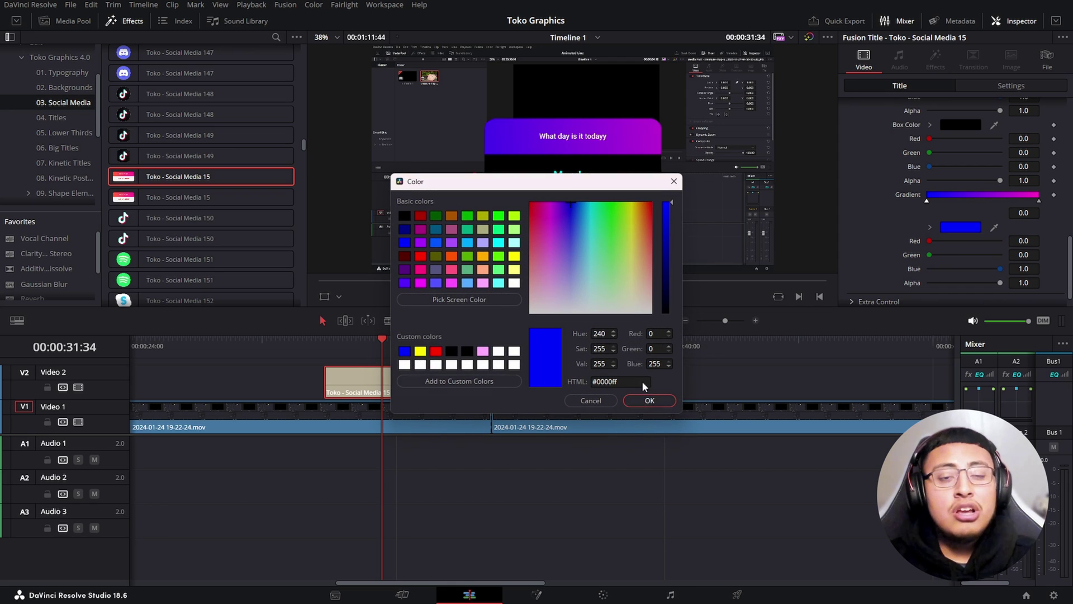
{"action": "left_click", "coordinate": [647, 401]}
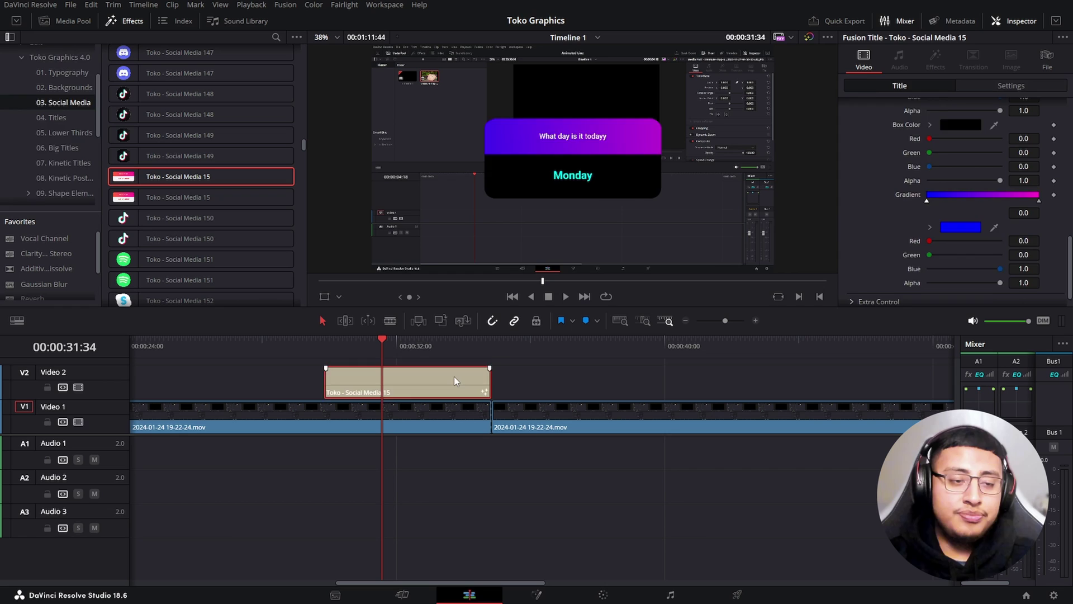
- Delete the Social Media 15 title and place Toko - Infographic 39 from Infographics on Video 2
{"action": "key", "text": "Delete"}
{"action": "scroll", "coordinate": [60, 155], "scroll_direction": "down", "scroll_amount": 2}
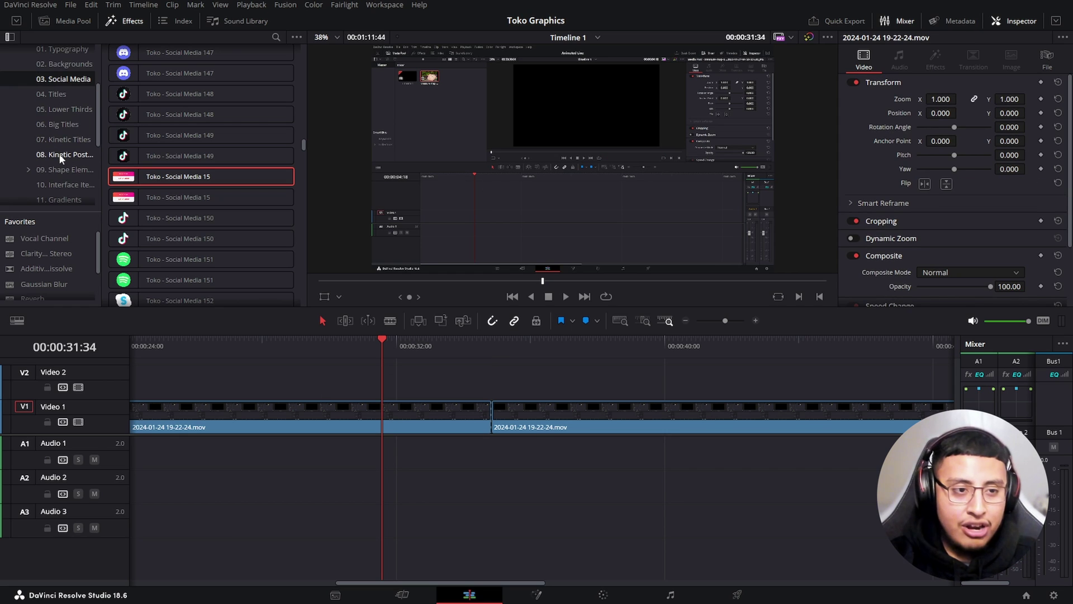
{"action": "left_click", "coordinate": [71, 188]}
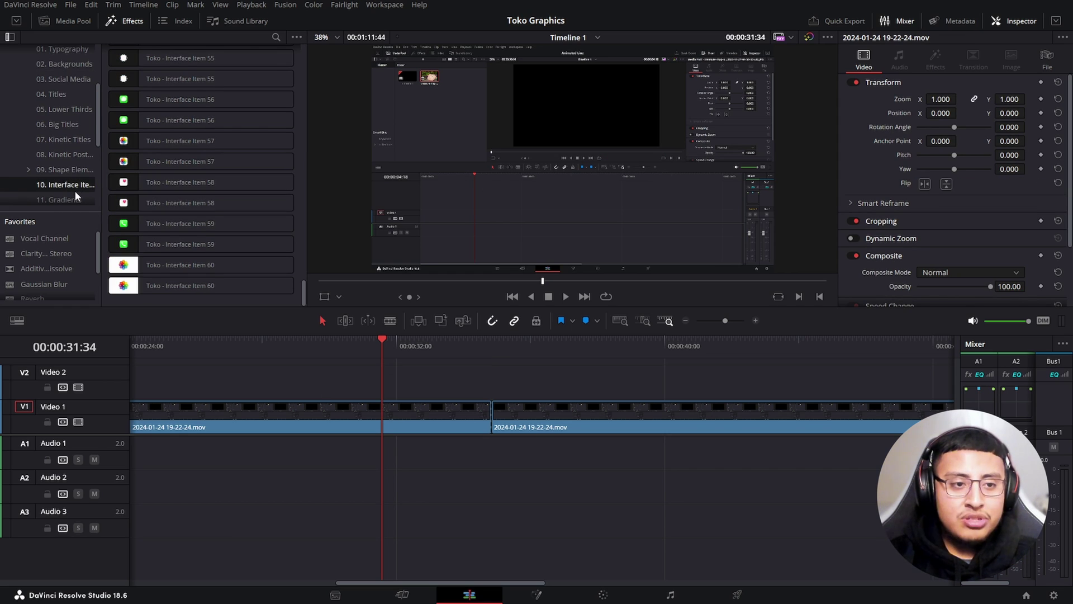
{"action": "left_click", "coordinate": [75, 190]}
{"action": "scroll", "coordinate": [79, 169], "scroll_direction": "down", "scroll_amount": 3}
{"action": "left_click", "coordinate": [64, 136]}
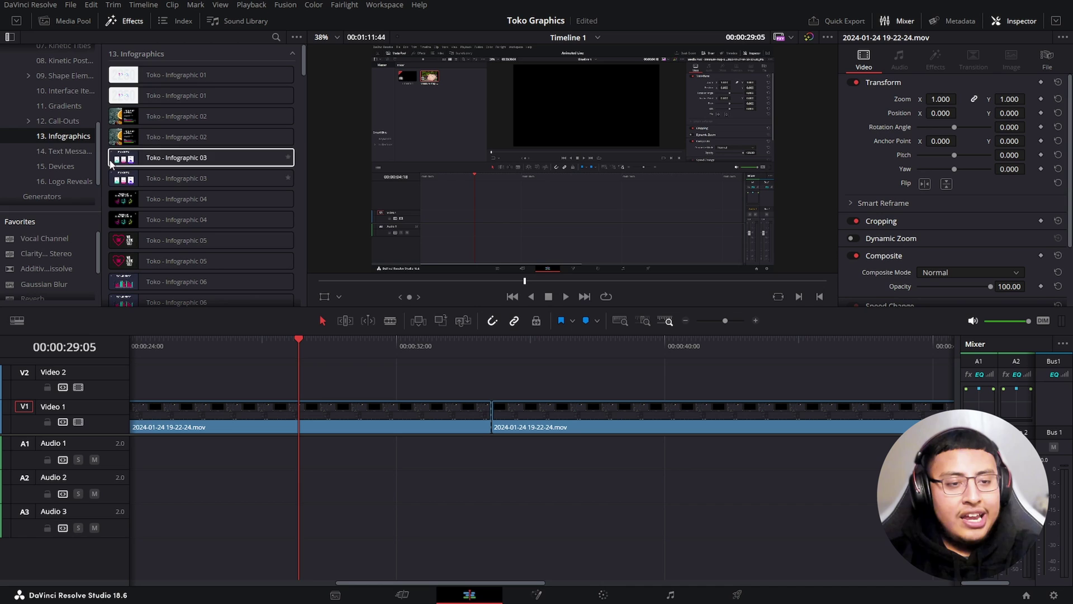
{"action": "scroll", "coordinate": [201, 212], "scroll_direction": "down", "scroll_amount": 15}
{"action": "left_click_drag", "start_coordinate": [167, 270], "coordinate": [324, 380]}
{"action": "key", "text": "space"}
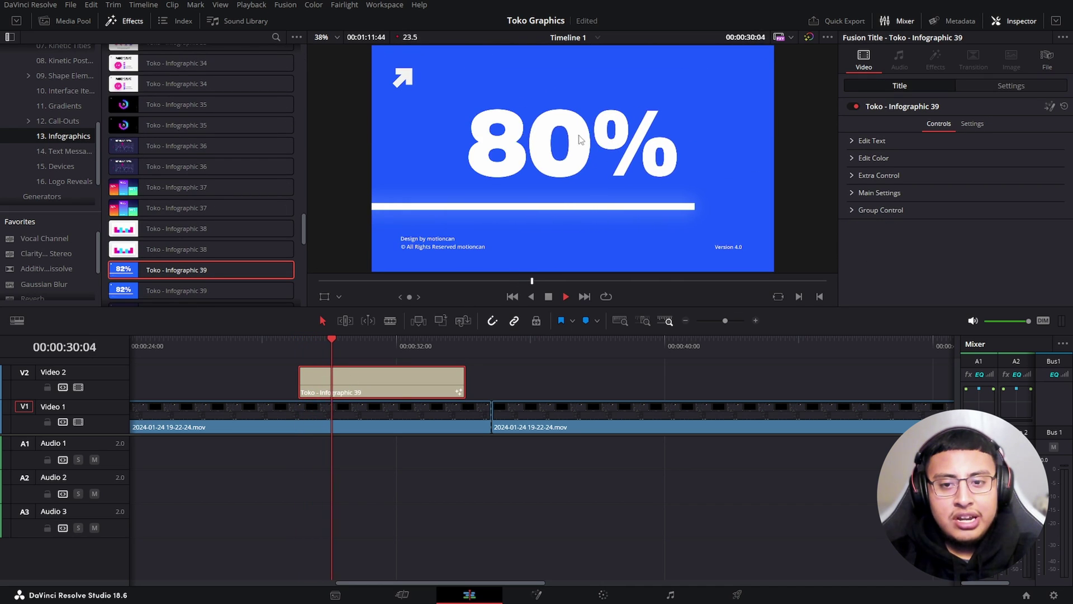
{"action": "key", "text": "space"}
- Set the infographic's Main Settings Number Value to 40 so it shows 40%
{"action": "left_click", "coordinate": [851, 210]}
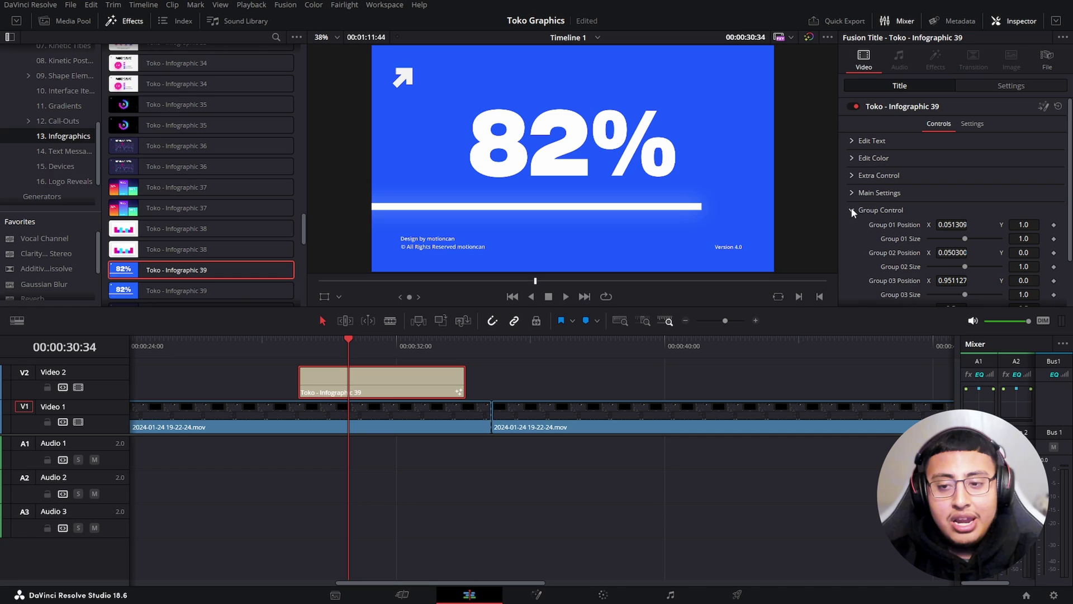
{"action": "left_click", "coordinate": [852, 192]}
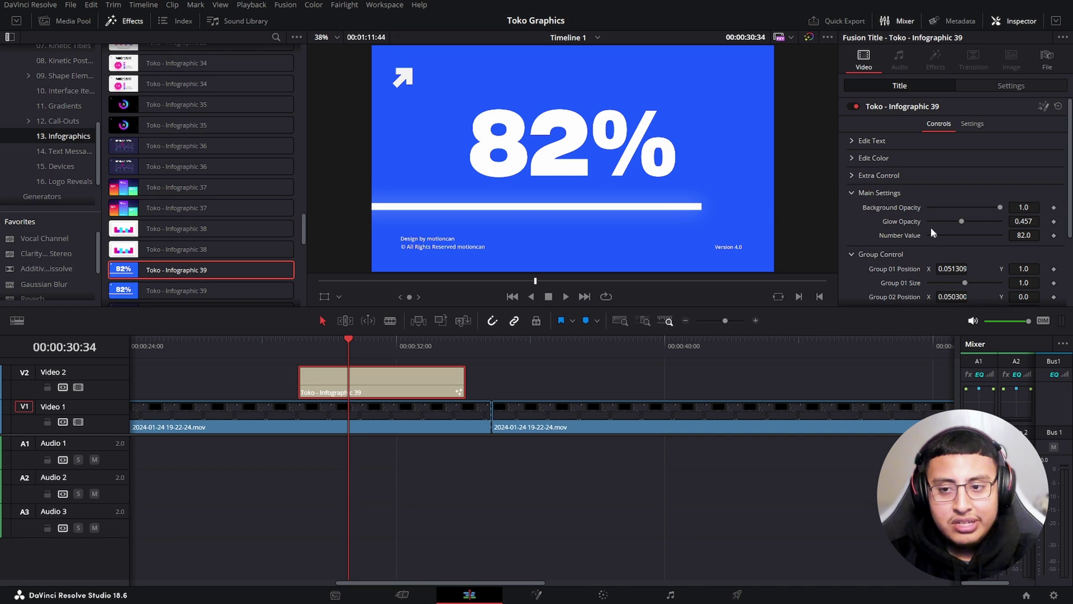
{"action": "left_click", "coordinate": [1015, 233]}
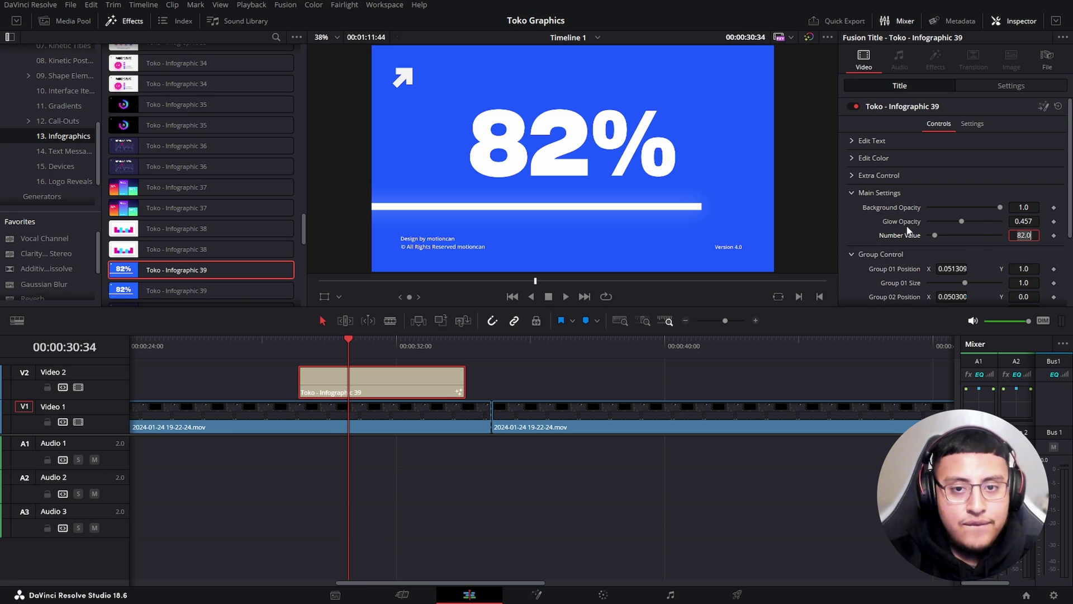
{"action": "type", "text": "40"}
{"action": "key", "text": "Tab"}
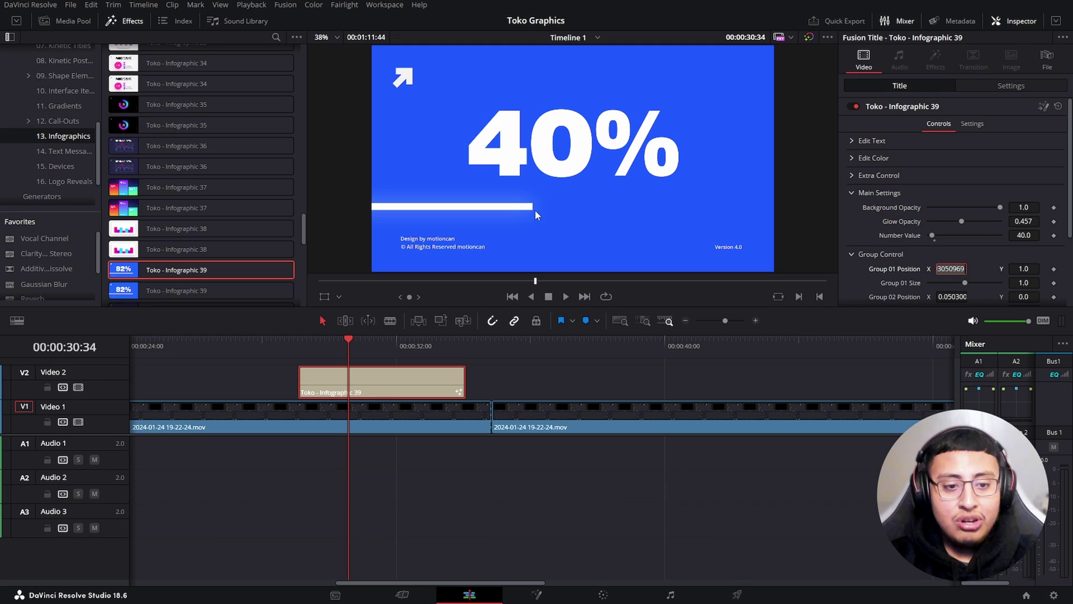
- Set the infographic's Number Value to 100
{"action": "scroll", "coordinate": [977, 240], "scroll_direction": "down", "scroll_amount": 3}
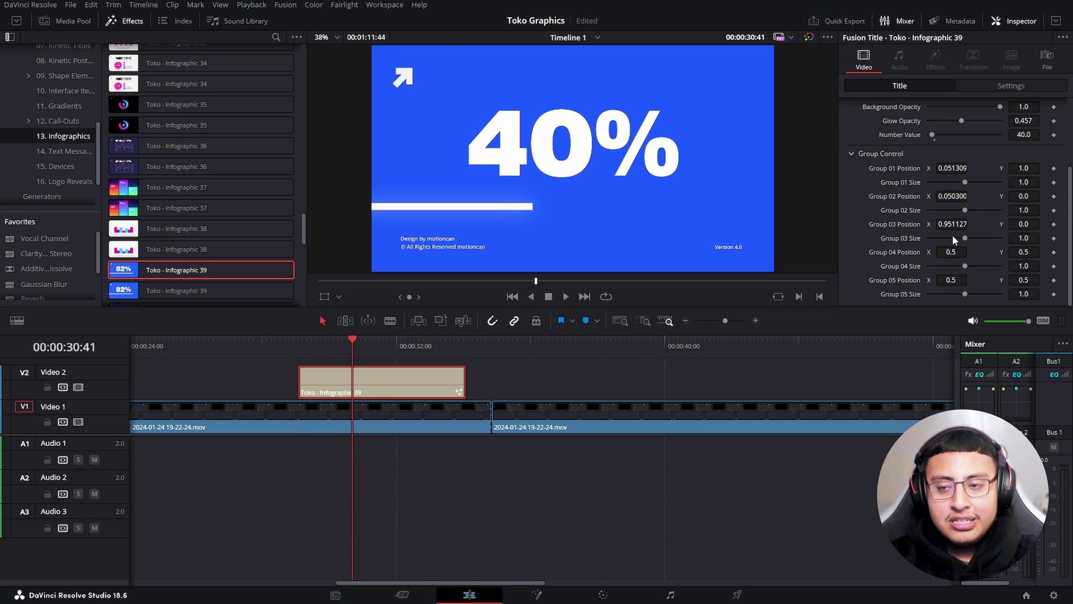
{"action": "left_click", "coordinate": [1020, 134]}
{"action": "type", "text": "1"}
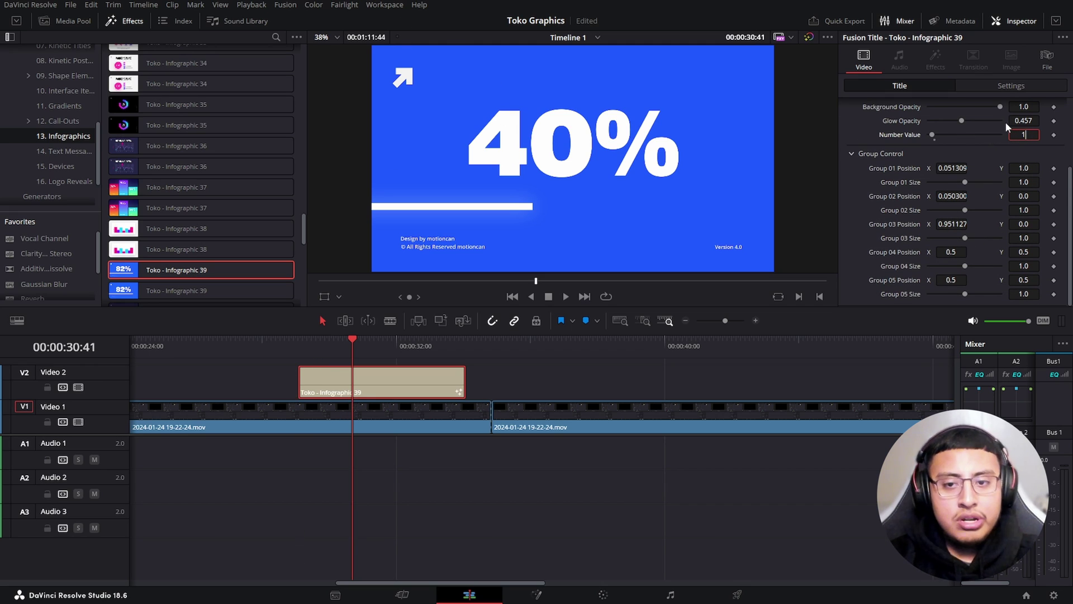
{"action": "type", "text": "00"}
{"action": "key", "text": "Tab"}
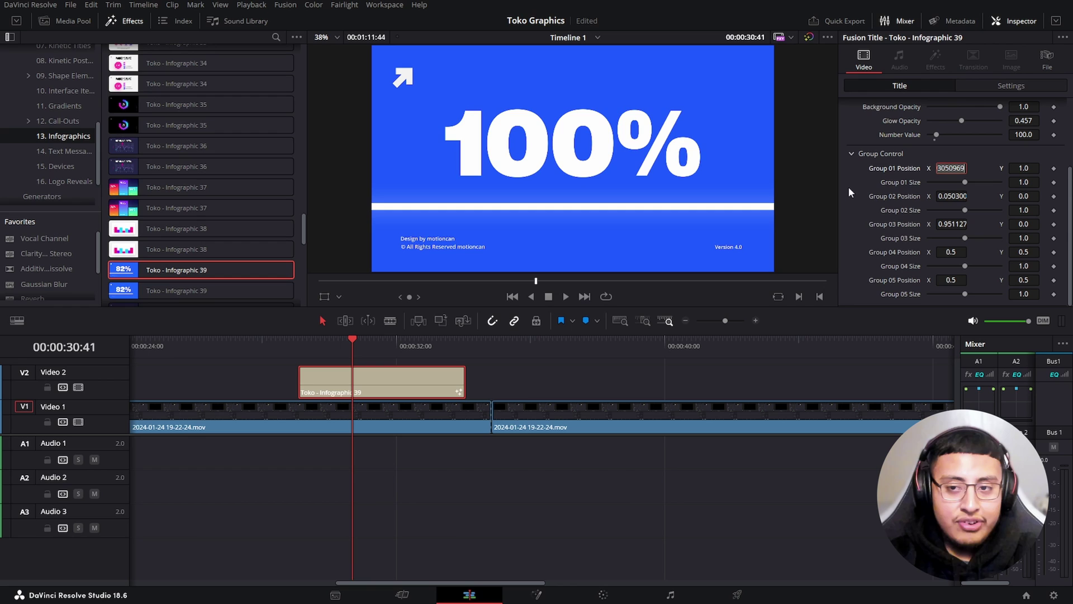
- Reset Background Opacity to 1.0 to keep the full blue background
{"action": "scroll", "coordinate": [992, 221], "scroll_direction": "up", "scroll_amount": 1}
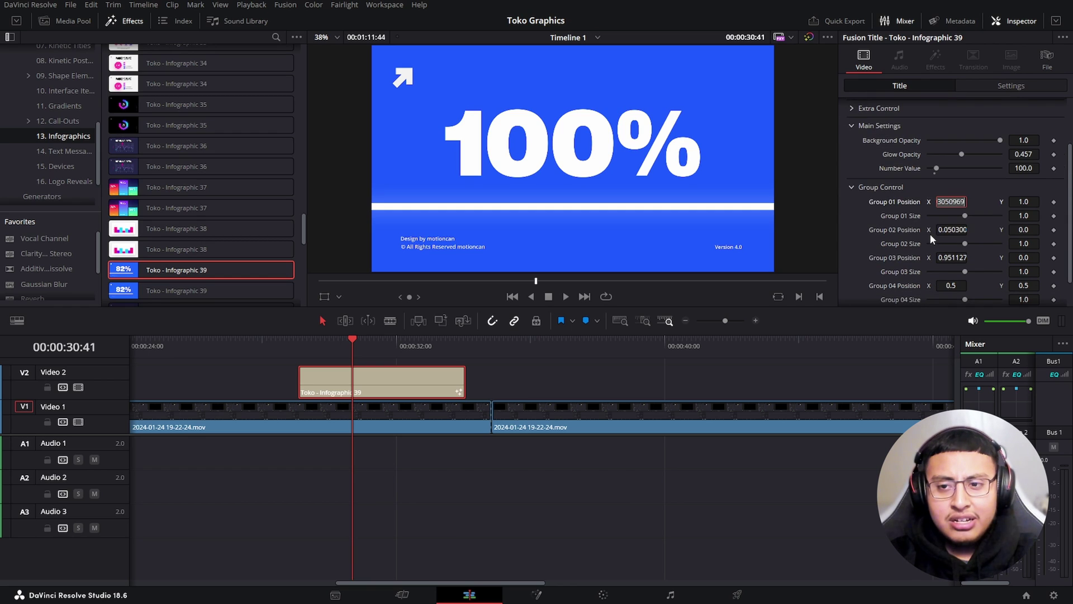
{"action": "left_click_drag", "start_coordinate": [961, 155], "coordinate": [917, 143]}
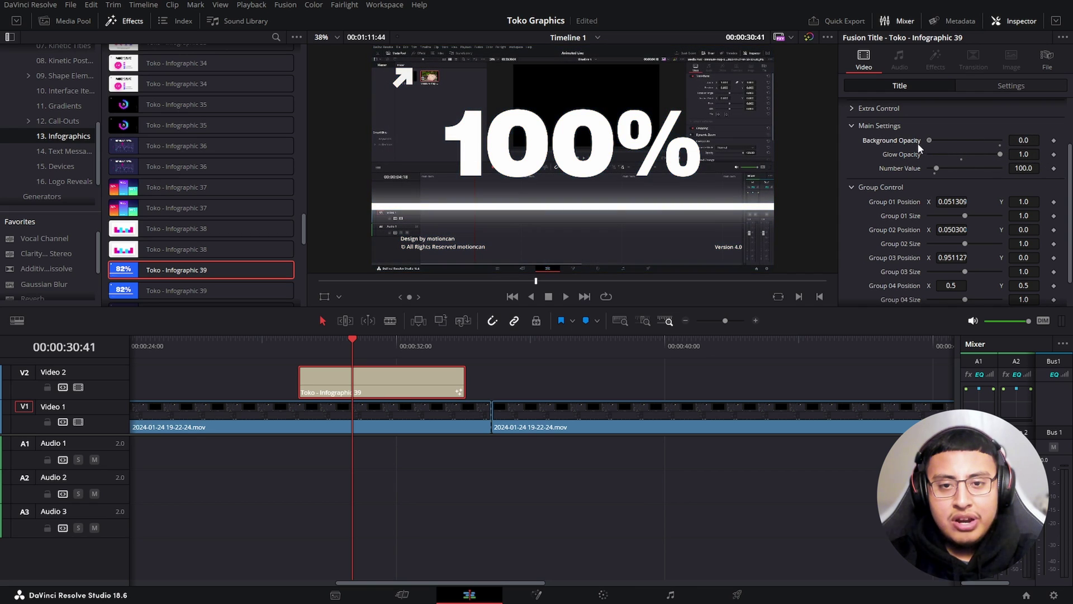
{"action": "double_click", "coordinate": [908, 142]}
{"action": "left_click", "coordinate": [68, 138]}
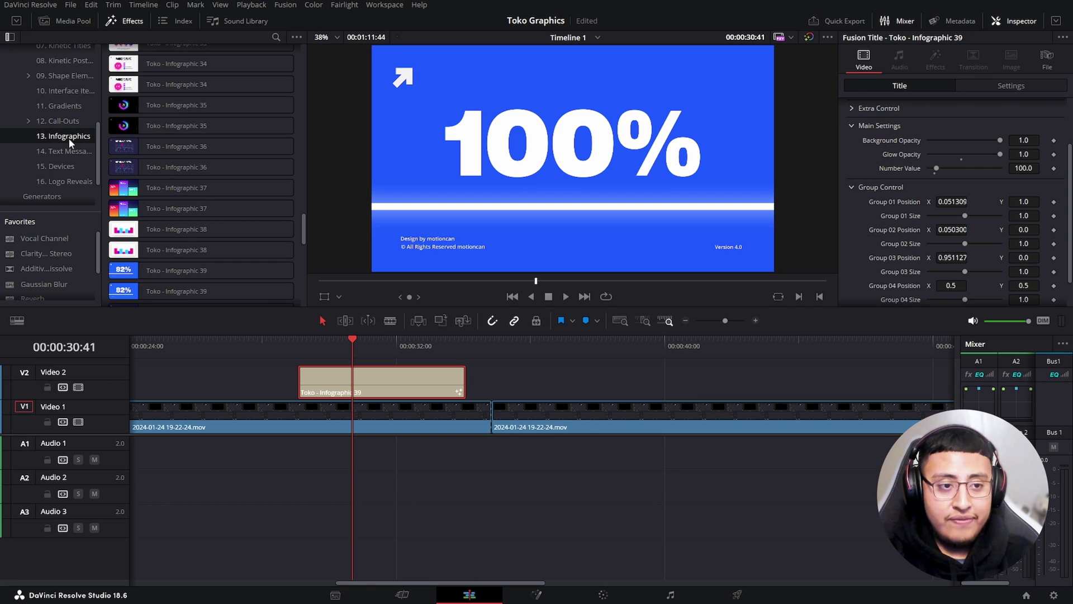
- Place the Toko - Device 01 title from the Devices category onto Video 2
{"action": "left_click", "coordinate": [74, 152]}
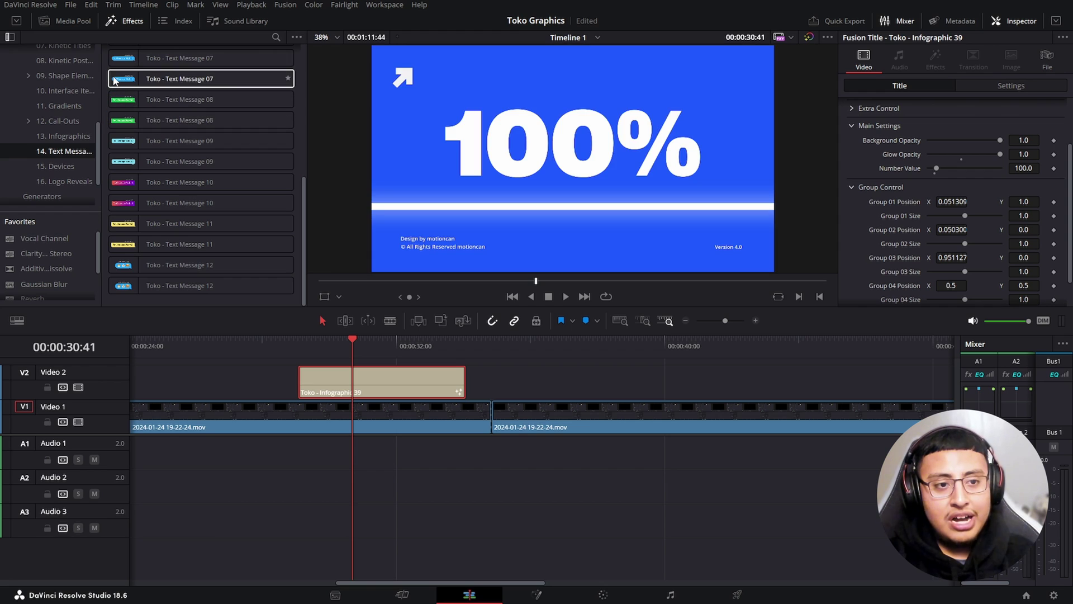
{"action": "left_click", "coordinate": [57, 166]}
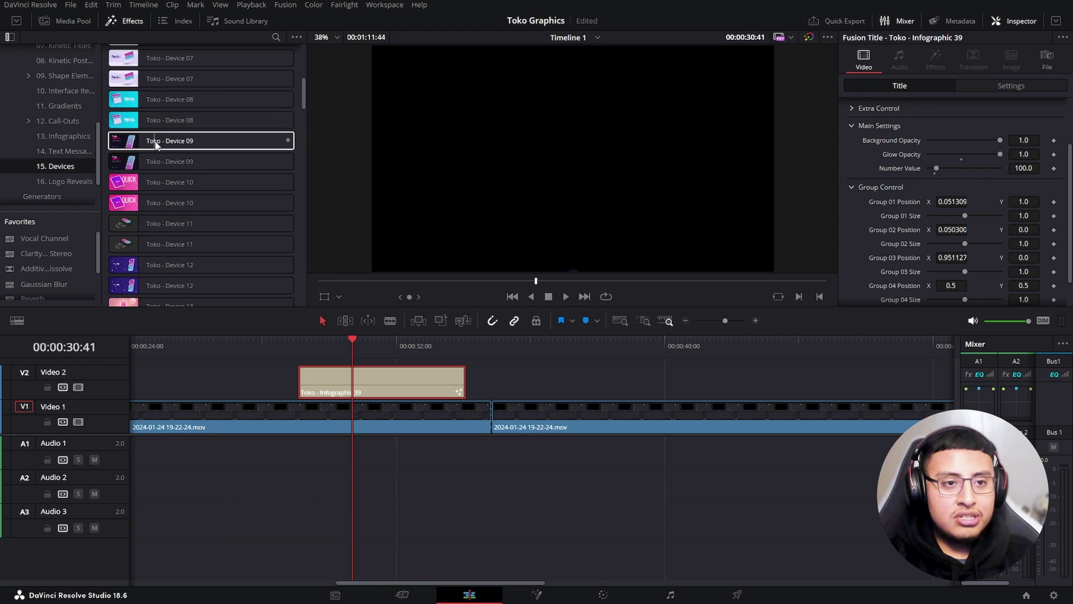
{"action": "scroll", "coordinate": [137, 112], "scroll_direction": "up", "scroll_amount": 5}
{"action": "left_click_drag", "start_coordinate": [137, 75], "coordinate": [532, 386]}
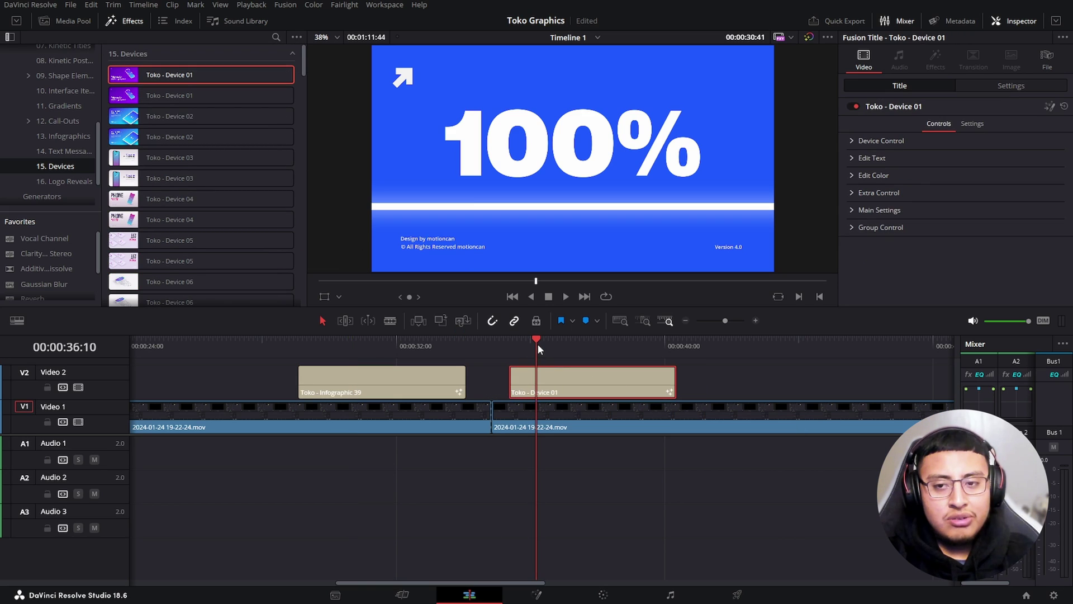
- Preview Device 01, inspect its device and text controls, then delete the clip
{"action": "left_click_drag", "start_coordinate": [541, 345], "coordinate": [561, 344]}
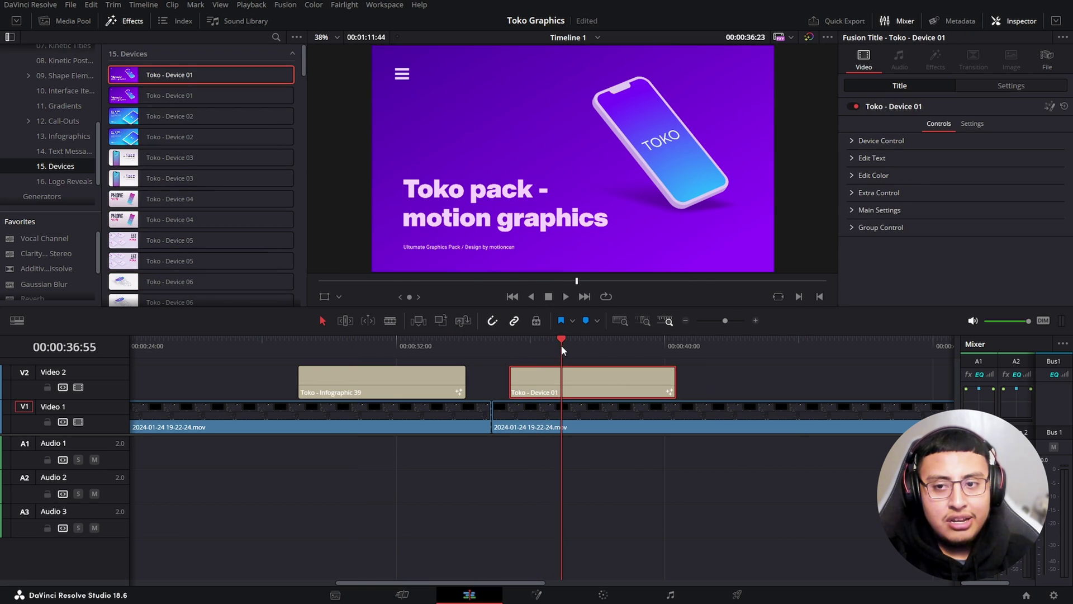
{"action": "left_click", "coordinate": [850, 139]}
{"action": "left_click", "coordinate": [851, 139]}
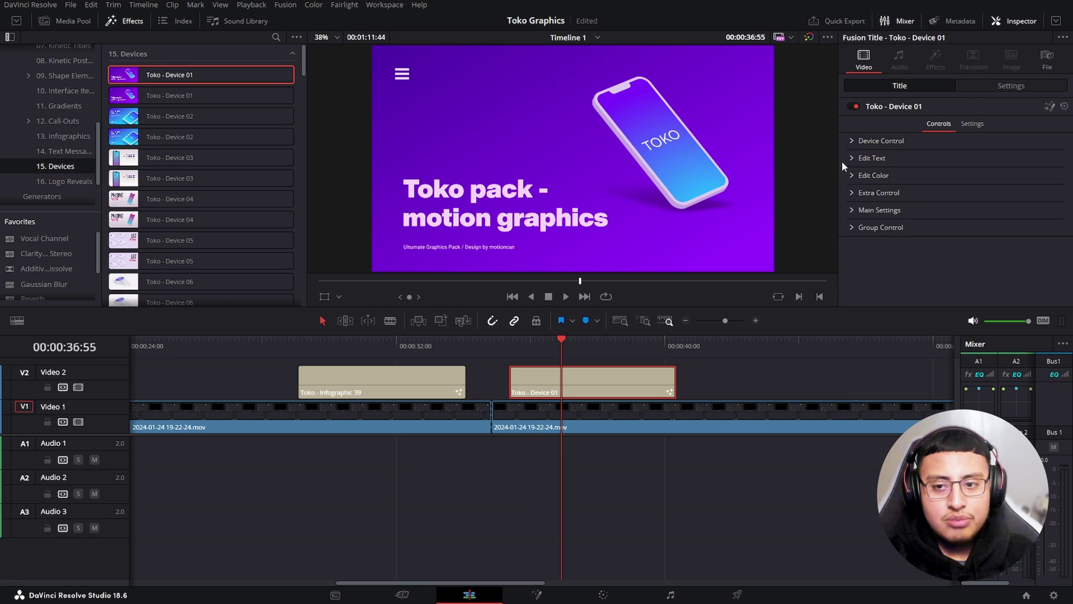
{"action": "left_click", "coordinate": [851, 158]}
{"action": "left_click", "coordinate": [853, 159]}
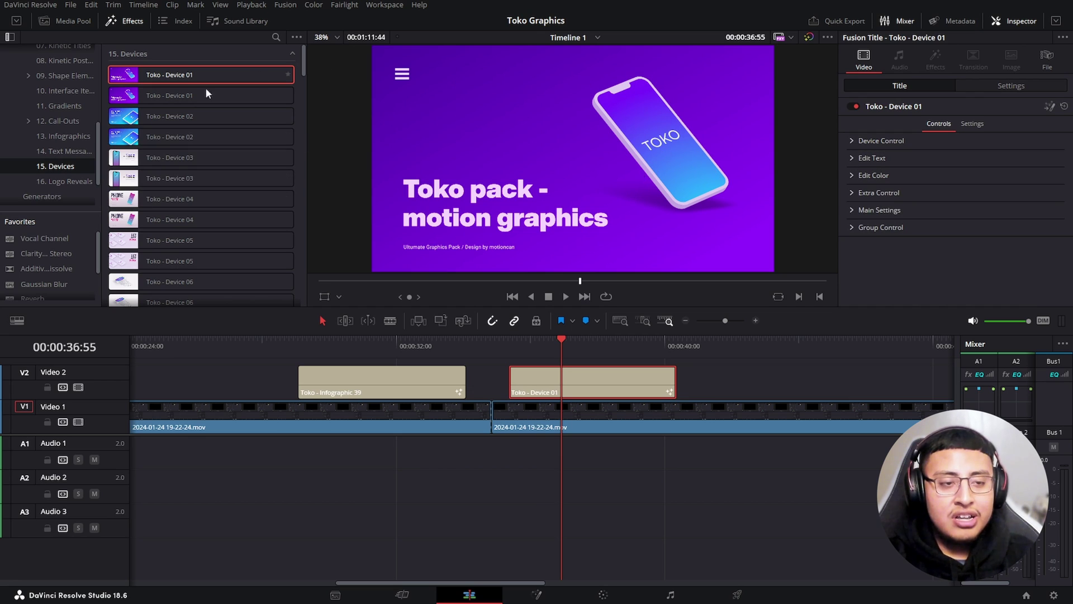
{"action": "scroll", "coordinate": [63, 141], "scroll_direction": "up", "scroll_amount": 1}
{"action": "key", "text": "Delete"}
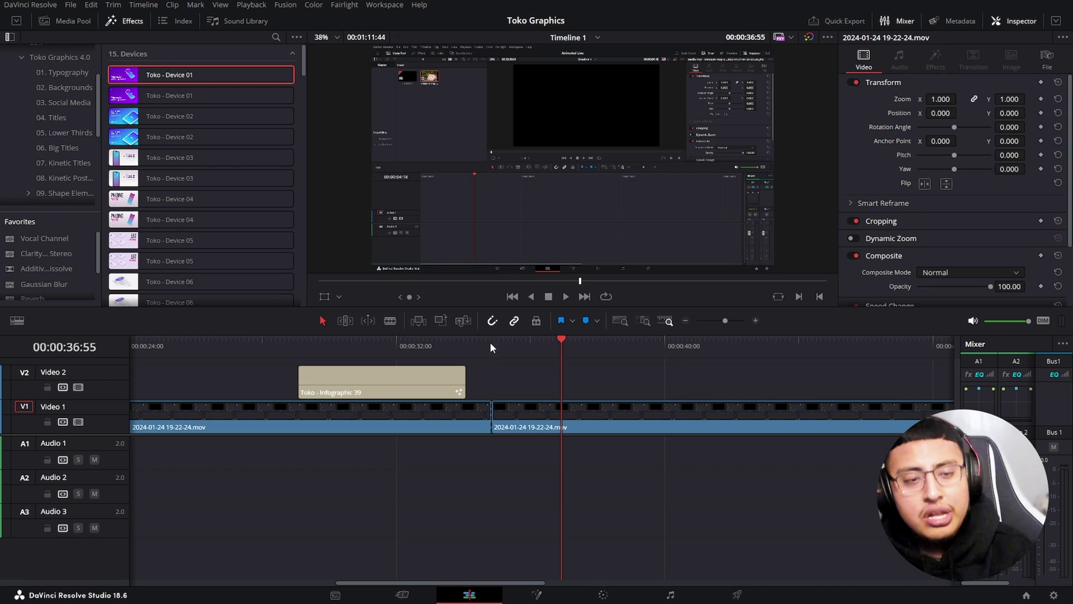
- Delete Infographic 39 and place Toko - Title 19 from Titles on Video 2
{"action": "left_click", "coordinate": [422, 375]}
{"action": "key", "text": "Delete"}
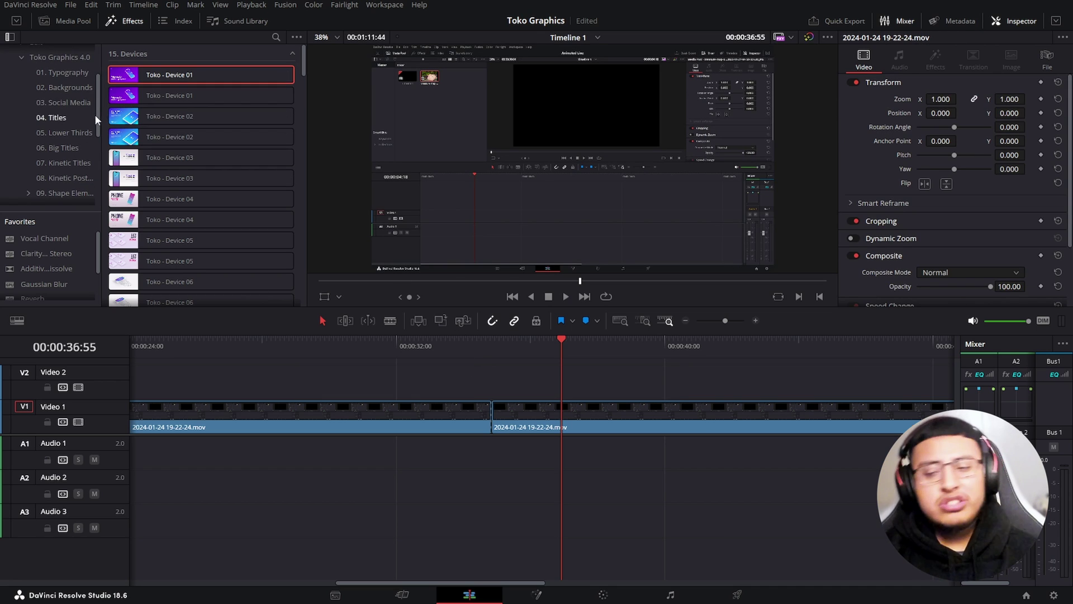
{"action": "left_click", "coordinate": [62, 116]}
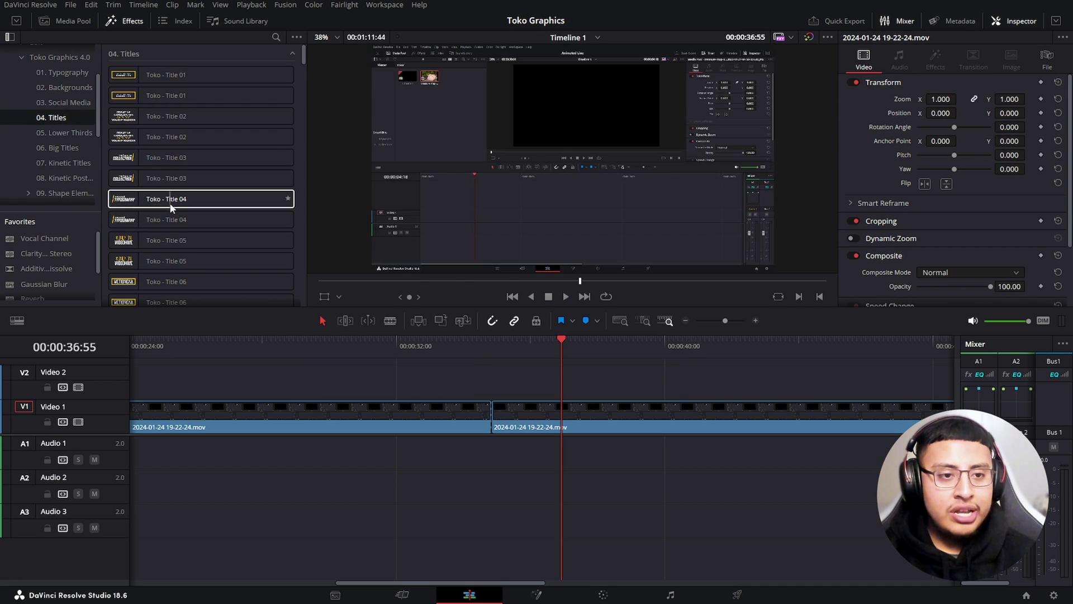
{"action": "scroll", "coordinate": [126, 192], "scroll_direction": "down", "scroll_amount": 3}
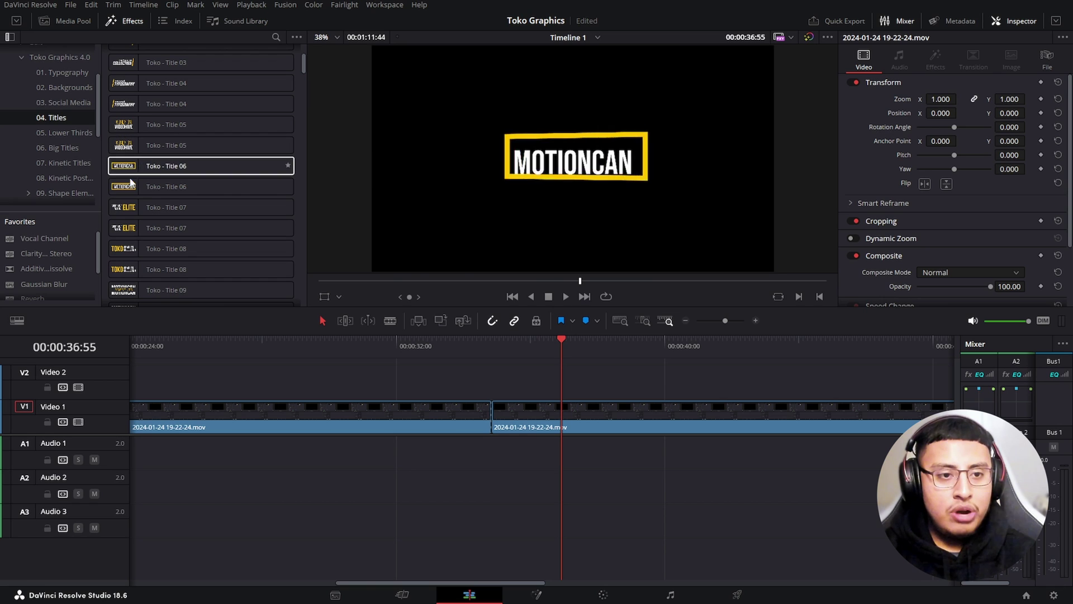
{"action": "scroll", "coordinate": [132, 177], "scroll_direction": "down", "scroll_amount": 7}
{"action": "scroll", "coordinate": [134, 190], "scroll_direction": "down", "scroll_amount": 4}
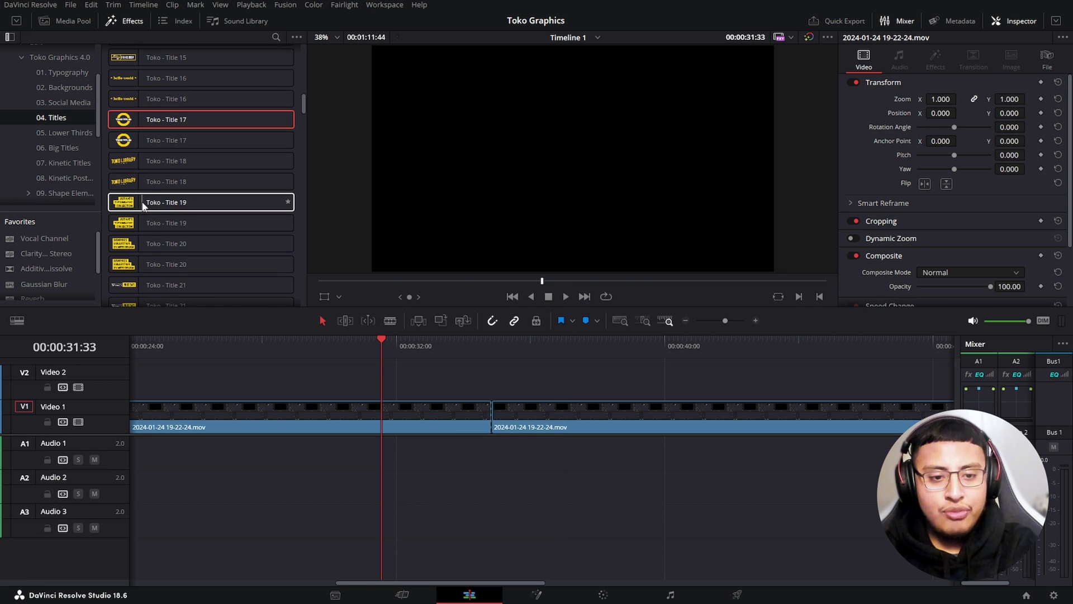
{"action": "left_click_drag", "start_coordinate": [156, 205], "coordinate": [313, 390]}
- Change the MOTIONCAN, & ENVATO and PRODUCTION lines' fonts to Tahoma
{"action": "left_click", "coordinate": [359, 391]}
{"action": "left_click", "coordinate": [953, 172]}
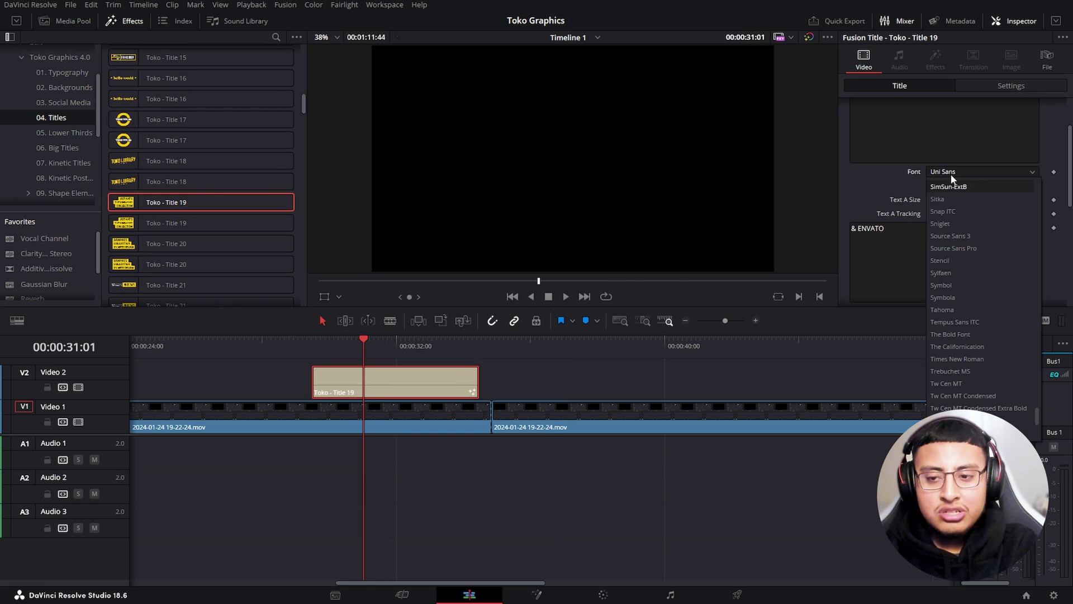
{"action": "left_click", "coordinate": [942, 309]}
{"action": "scroll", "coordinate": [958, 304], "scroll_direction": "down", "scroll_amount": 1}
{"action": "left_click", "coordinate": [972, 177]}
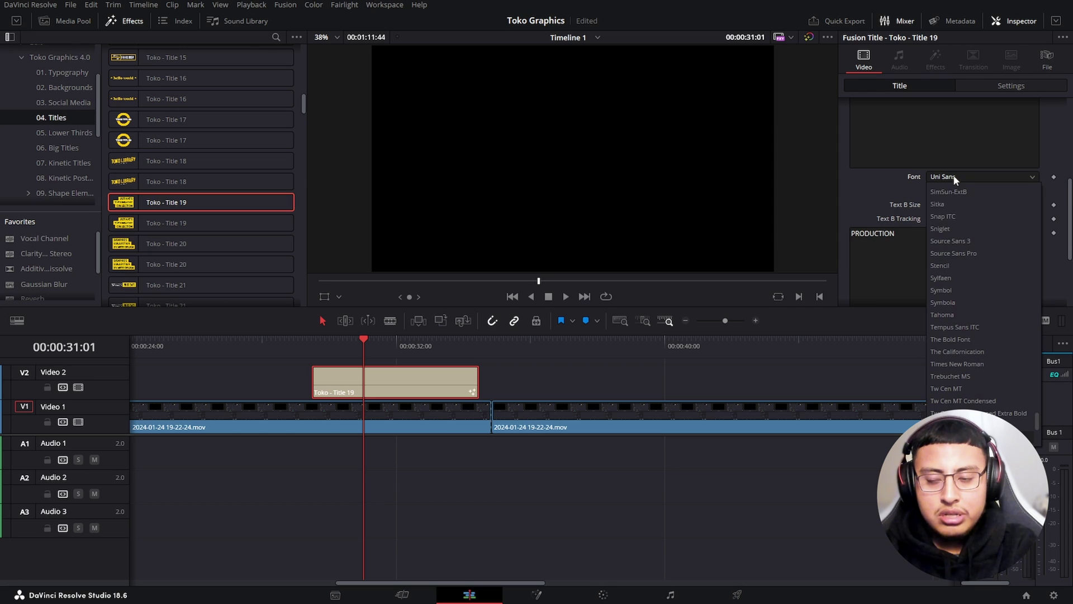
{"action": "left_click", "coordinate": [953, 315]}
{"action": "scroll", "coordinate": [938, 245], "scroll_direction": "down", "scroll_amount": 2}
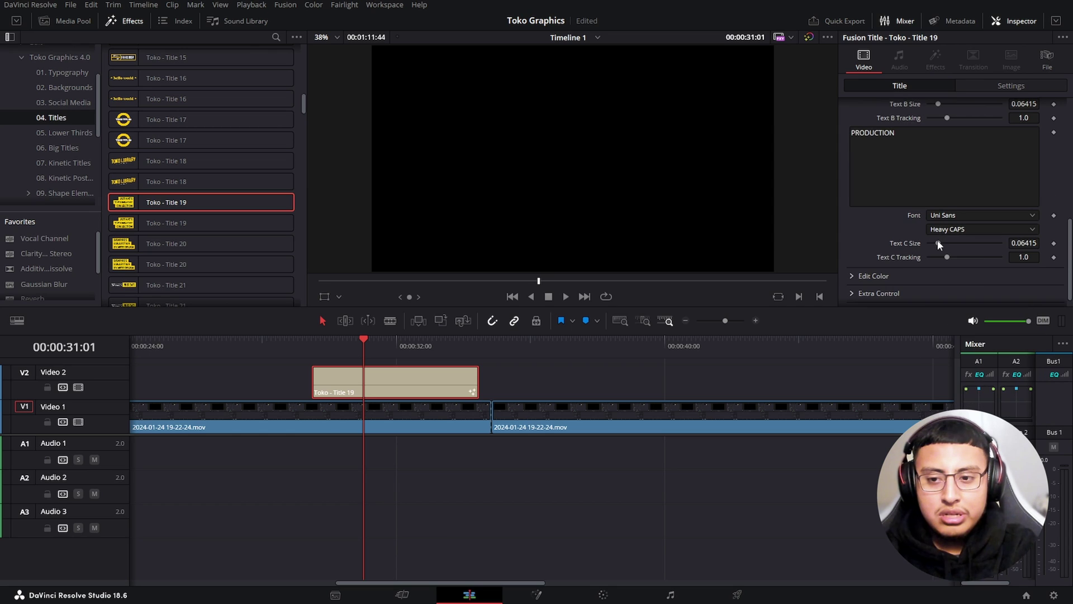
{"action": "left_click", "coordinate": [953, 216]}
{"action": "left_click", "coordinate": [949, 352]}
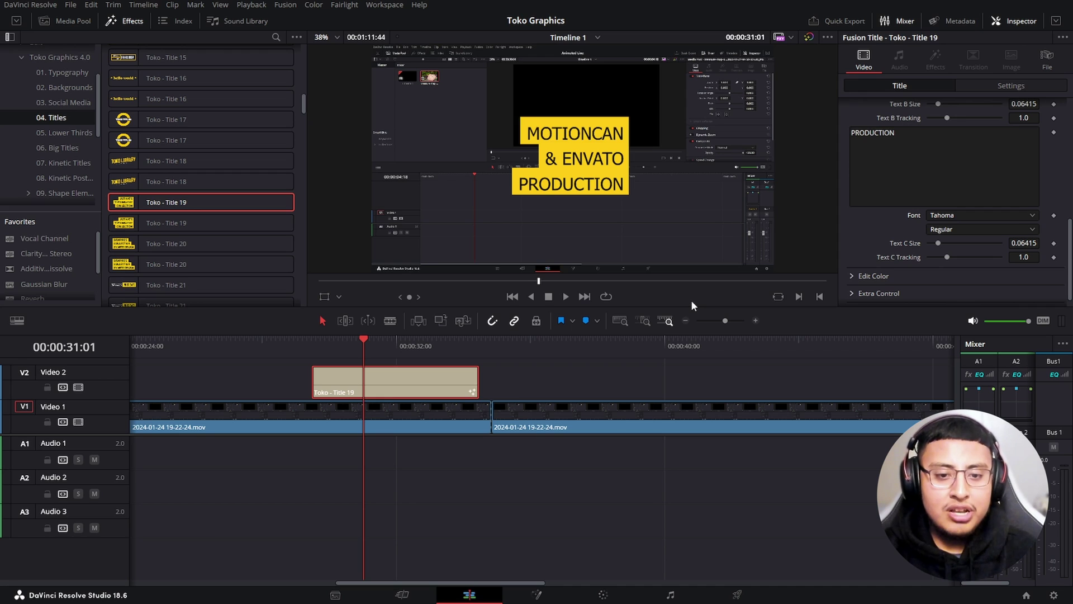
- Delete the Toko - Title 19 clip from Video 2
{"action": "key", "text": "Delete"}
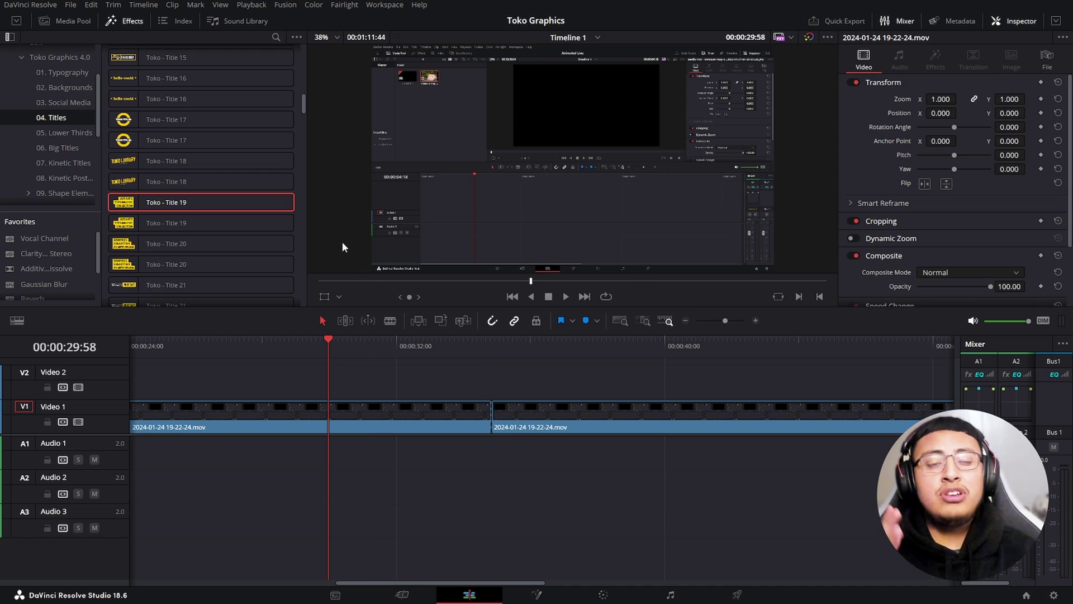